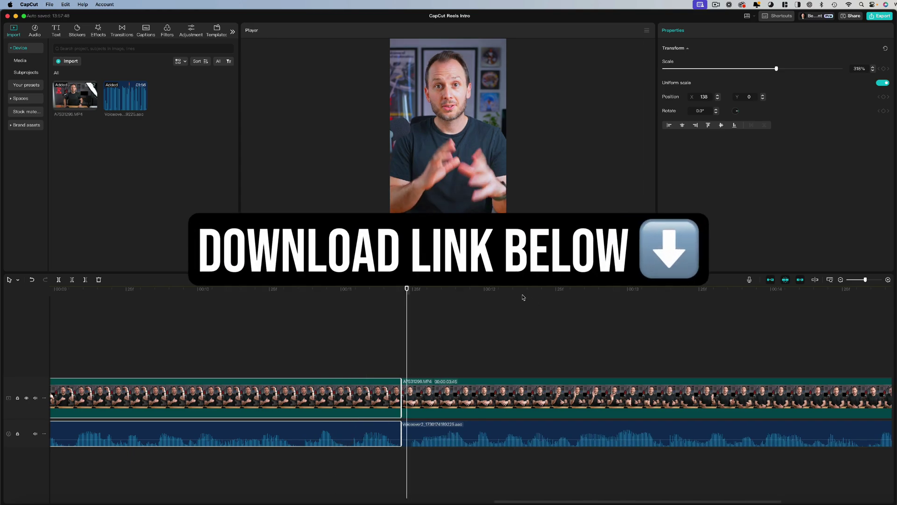
Start the 'CapCut Reels Intro' project with the talking-head video and voiceover imported into Media.
click(264, 341)
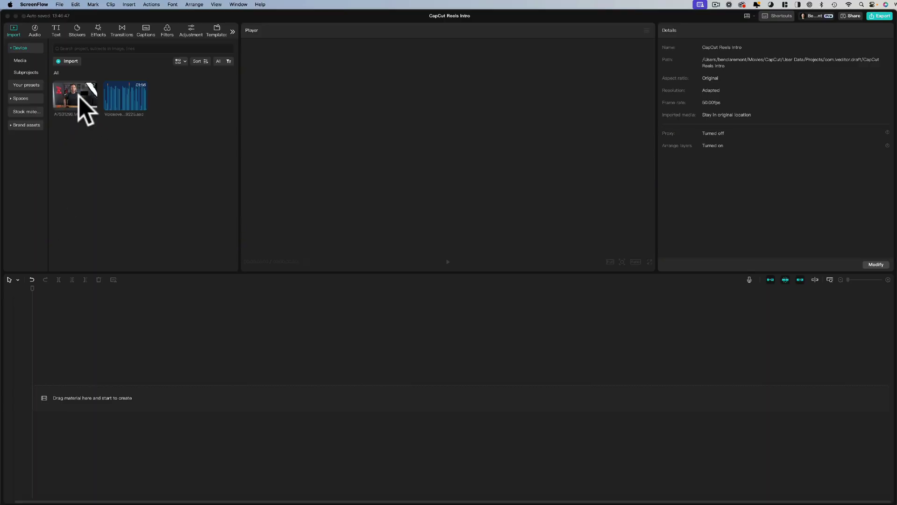
Preview A7S31296.MP4 and place it on the timeline as the main track.
click(78, 98)
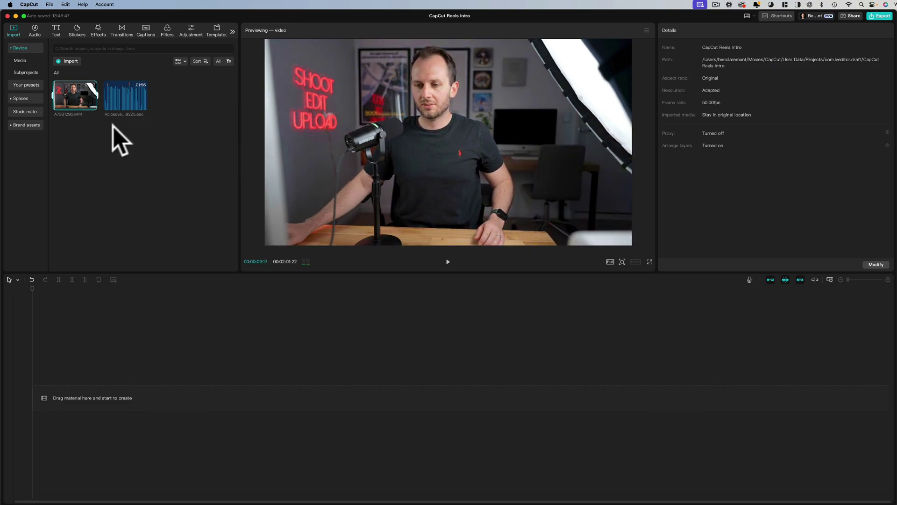
drag(71, 92, 66, 387)
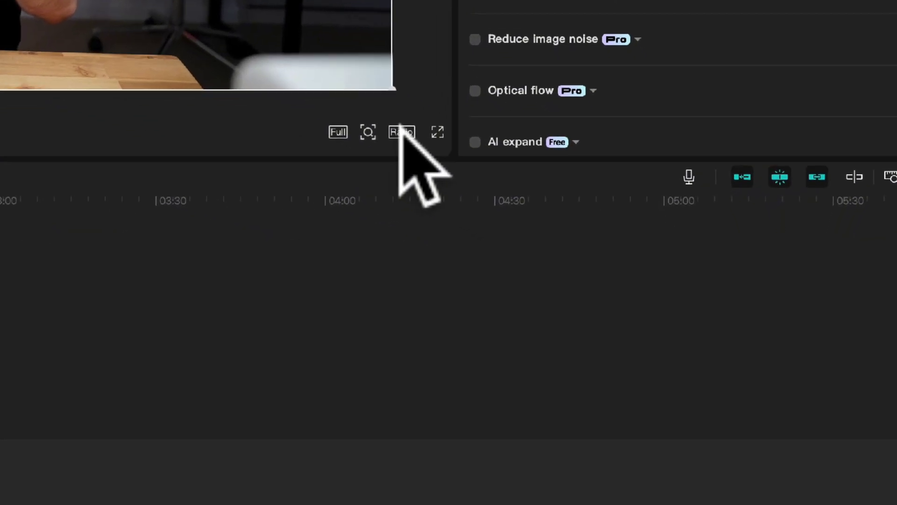
Switch the Player's canvas ratio to 9:16.
click(401, 131)
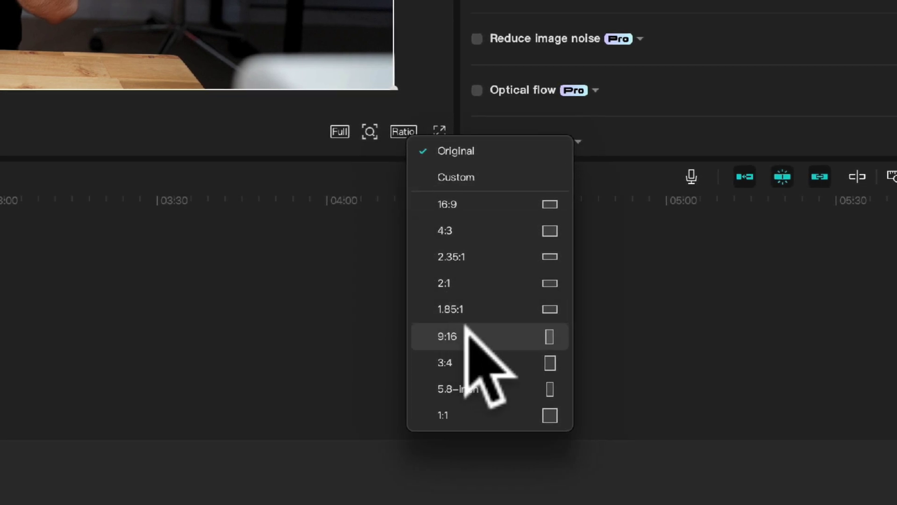
click(466, 334)
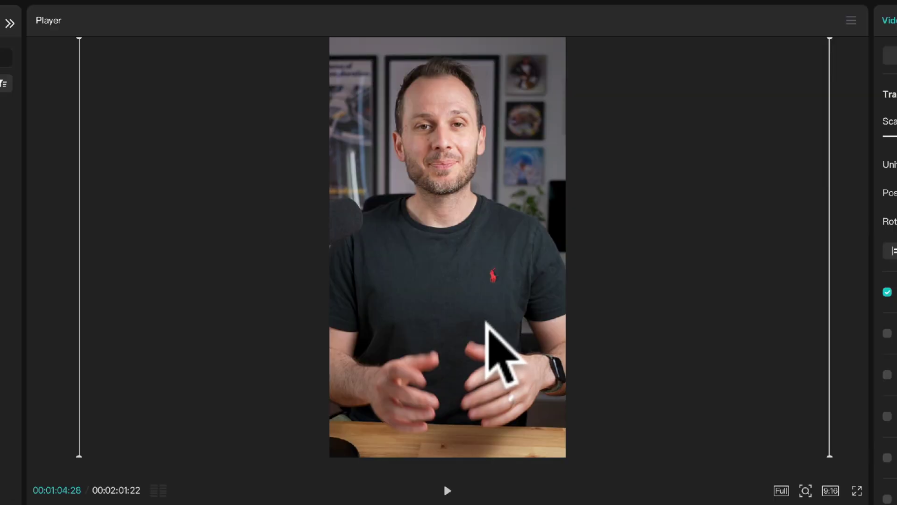
Reposition the 318% clip in the Player to recentre the speaker at X 138.
drag(464, 178, 465, 179)
drag(485, 322, 486, 324)
drag(259, 287, 118, 304)
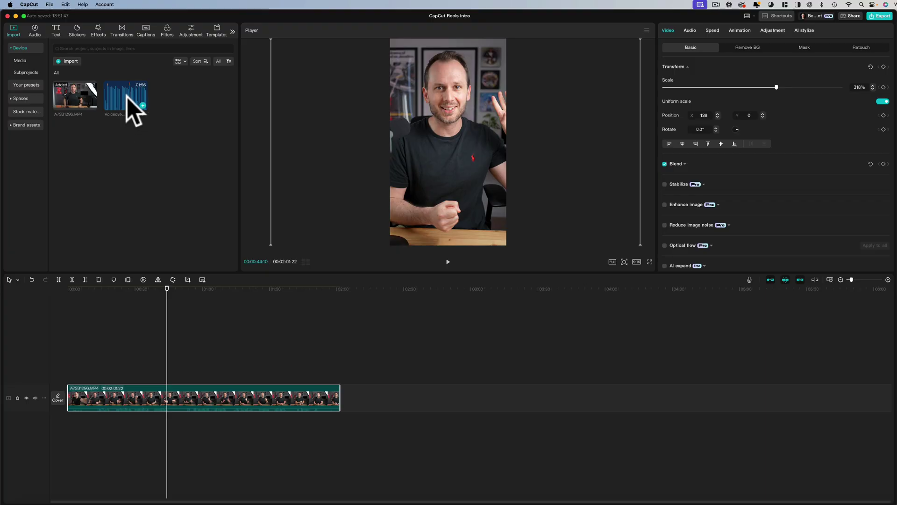
Place the voiceover on the track below the video and sync it with the video's audio.
drag(126, 94, 135, 222)
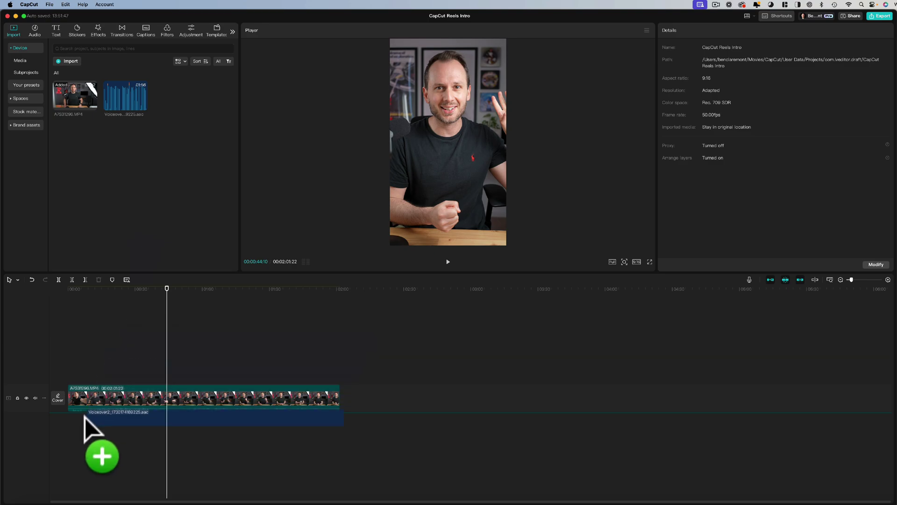
drag(69, 421, 69, 423)
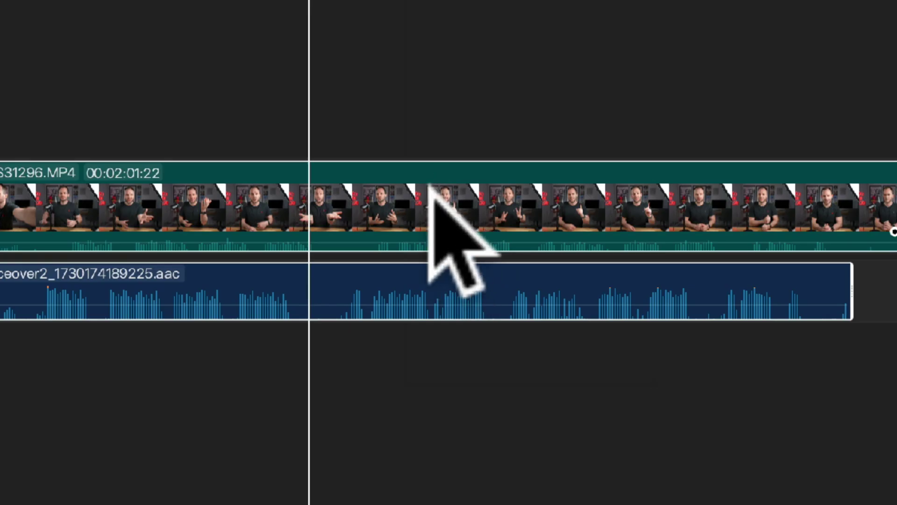
right_click(202, 395)
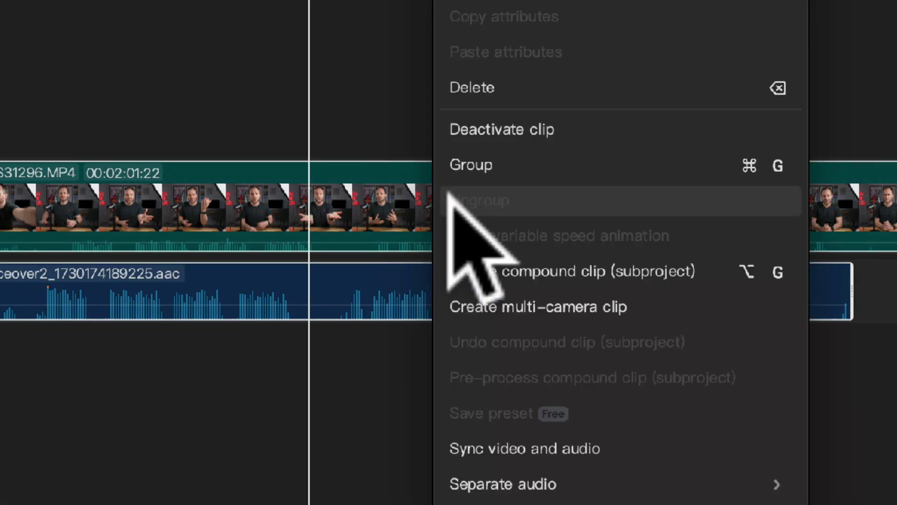
click(525, 442)
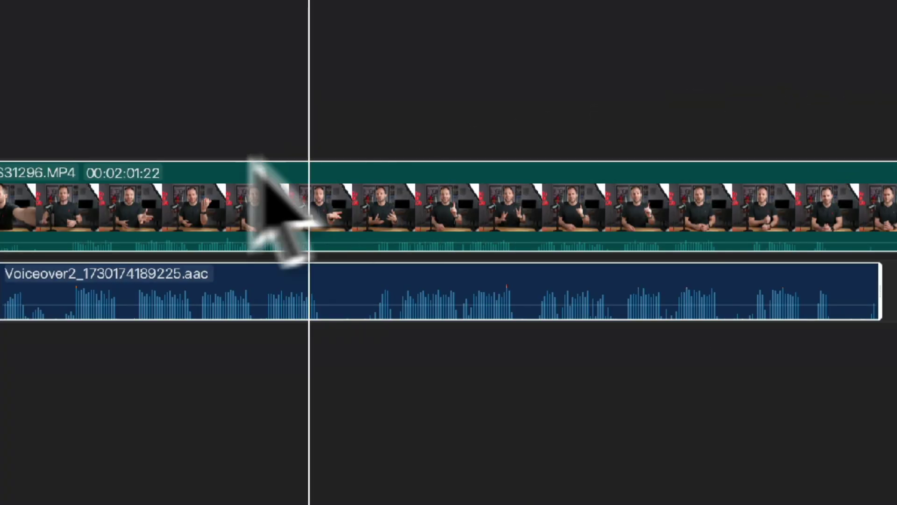
Mute the video clip's own sound and trim both ends to 00:01:55:02.
click(313, 237)
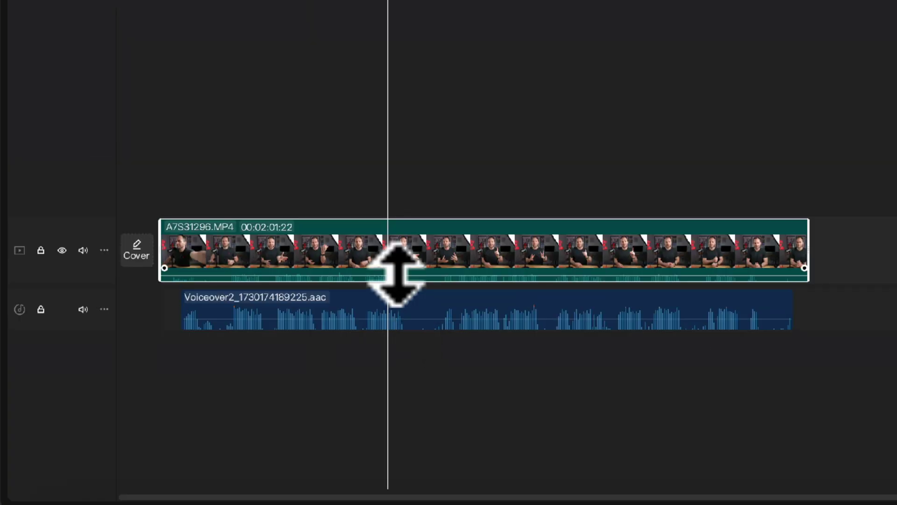
mouse_move(396, 274)
mouse_down()
mouse_move(397, 259)
mouse_move(398, 279)
mouse_up()
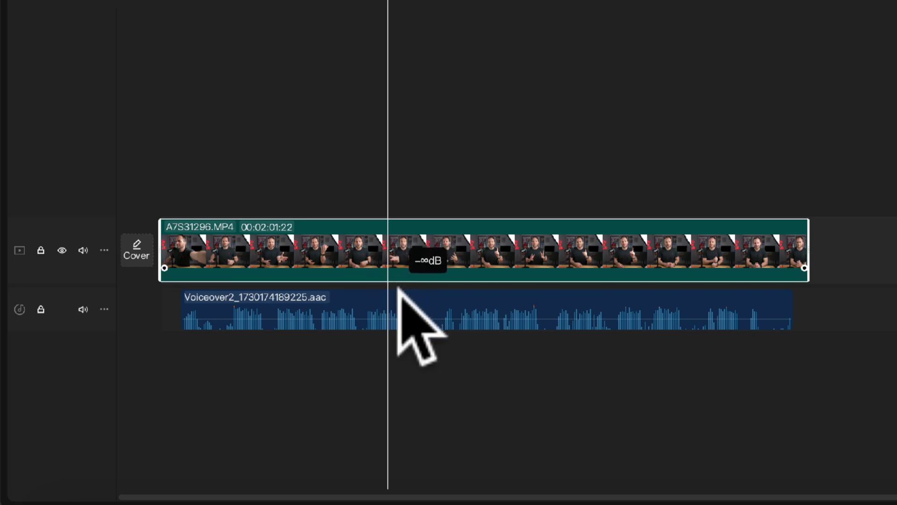
drag(161, 250, 192, 241)
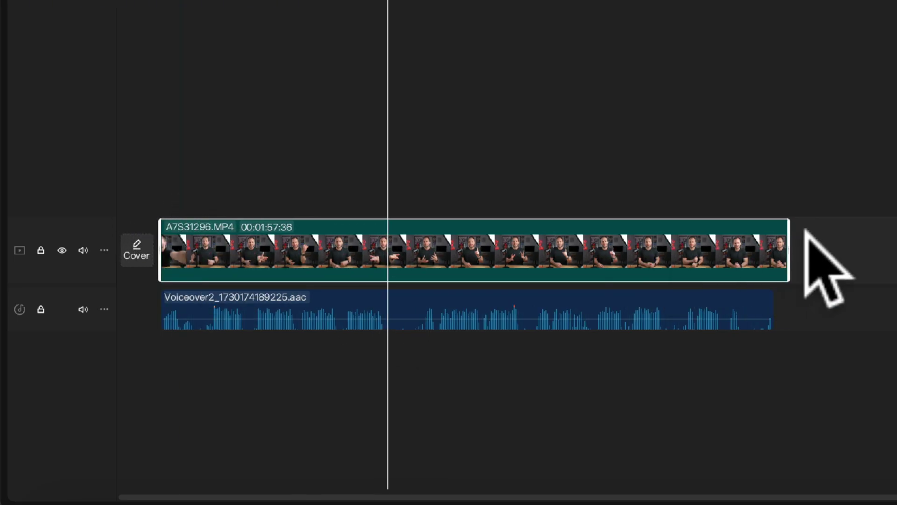
drag(788, 247, 775, 248)
Set the audio track height to Tall.
click(104, 309)
mouse_move(154, 324)
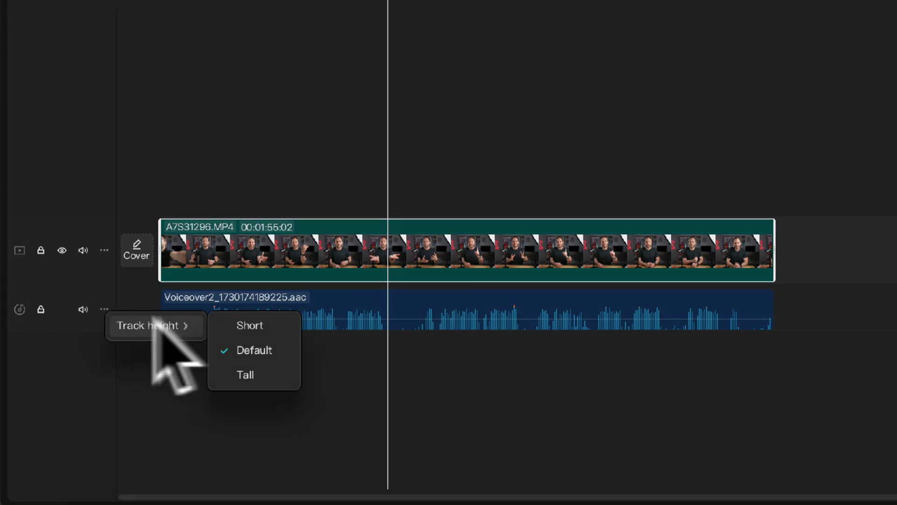
click(245, 374)
click(103, 250)
mouse_move(219, 269)
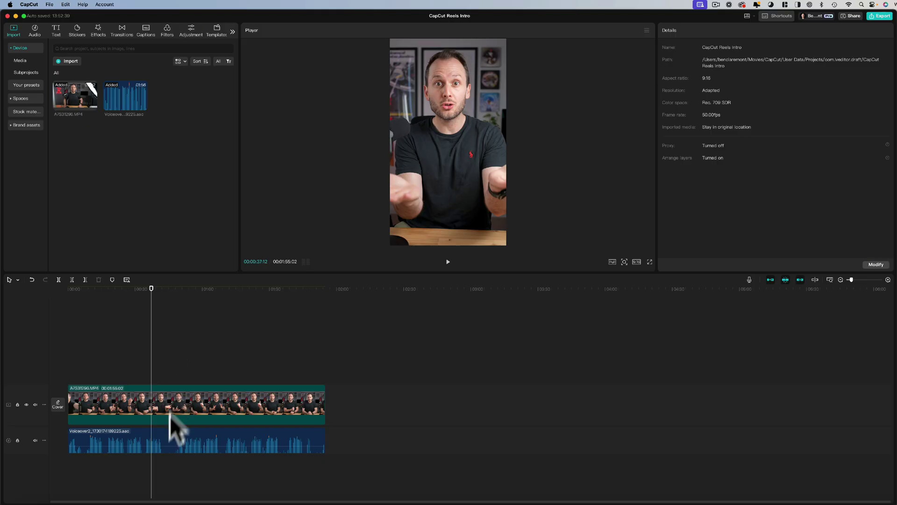
Grade the clip in Adjustment: Temp -21, Tint -9, Saturation 36, Contrast -11.
click(152, 403)
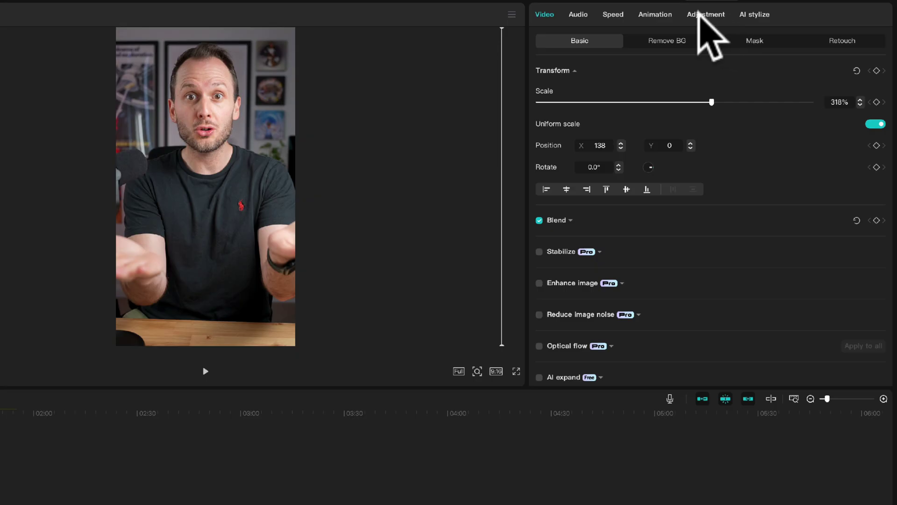
click(701, 15)
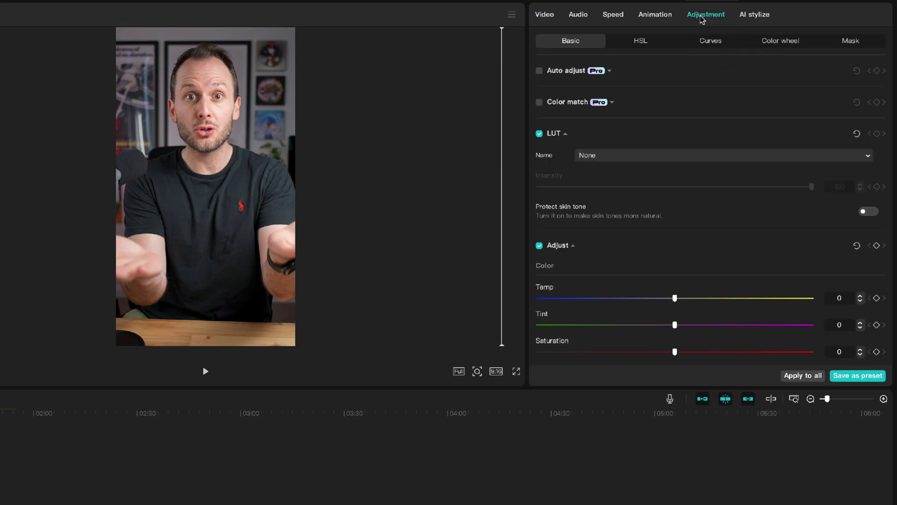
scroll(651, 262, down, 2)
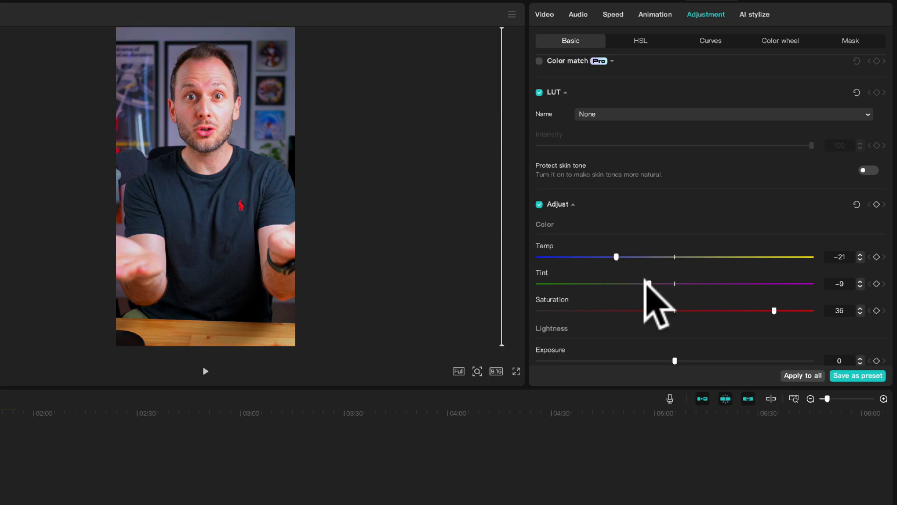
scroll(663, 271, down, 3)
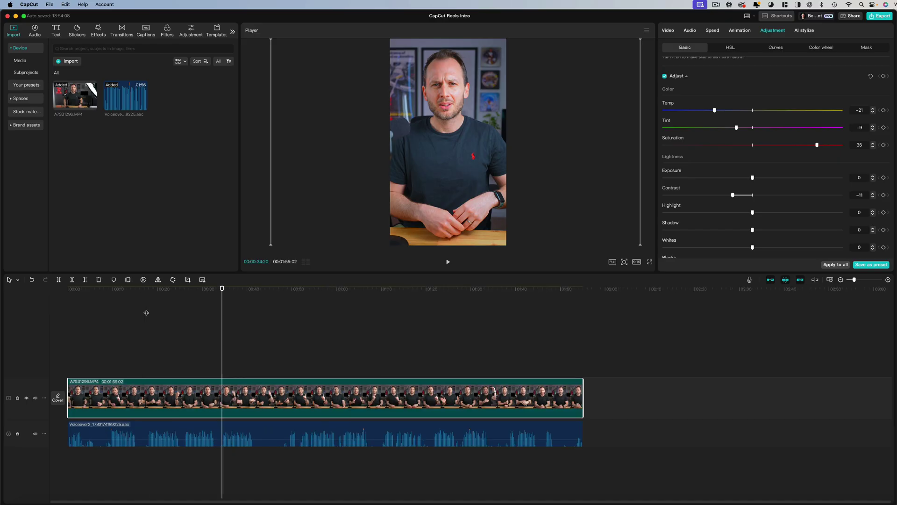
scroll(146, 313, up, 2)
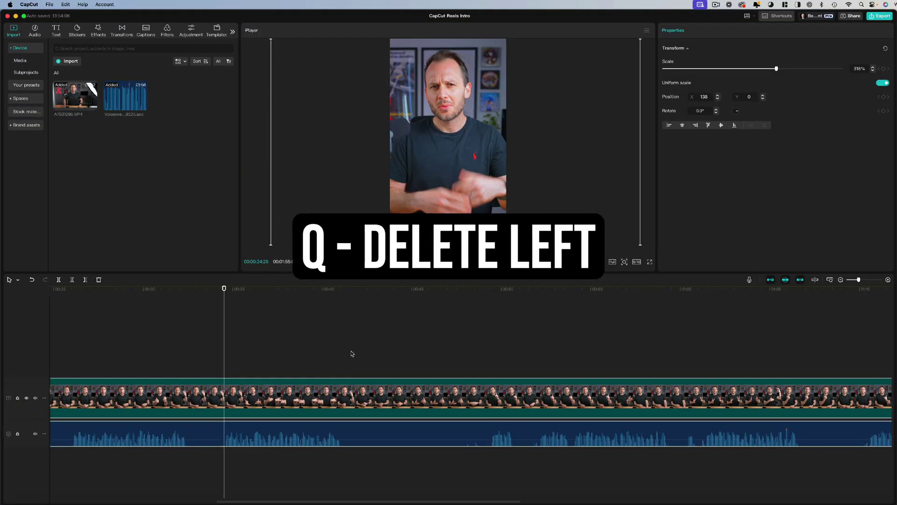
key(q)
click(161, 309)
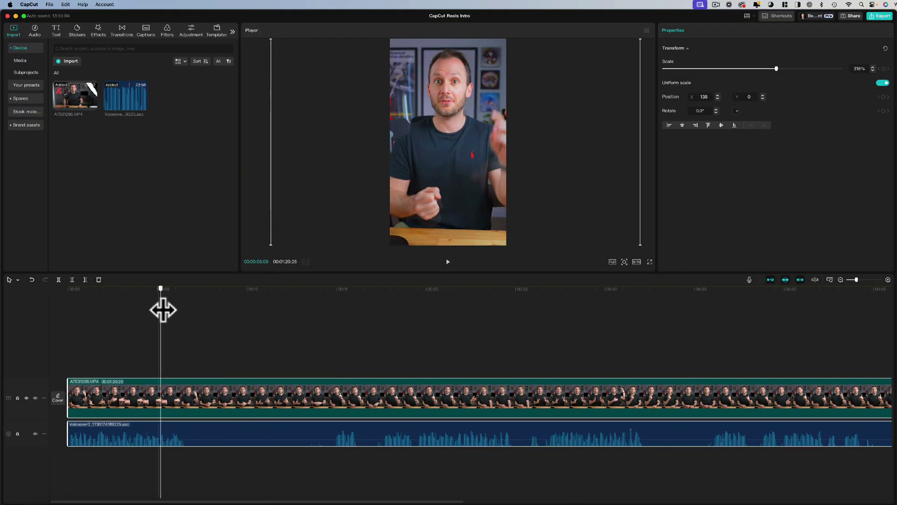
drag(162, 310, 175, 309)
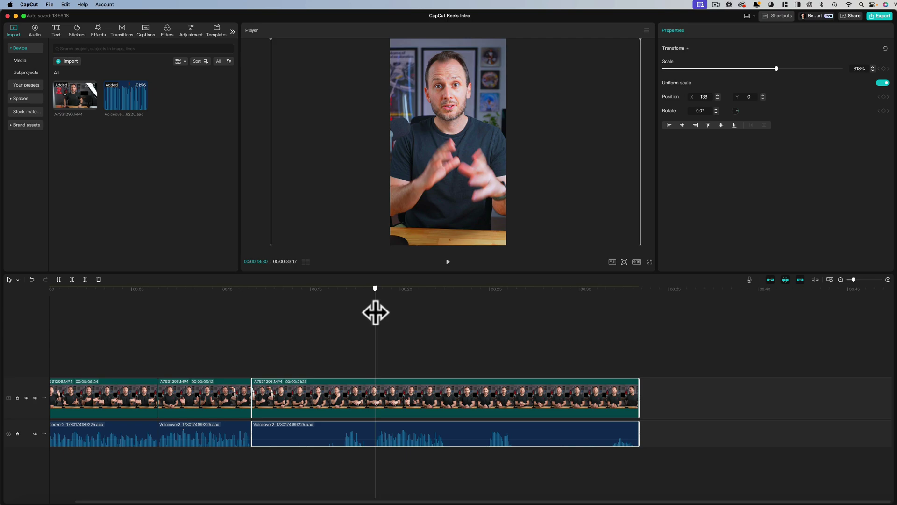
key(q)
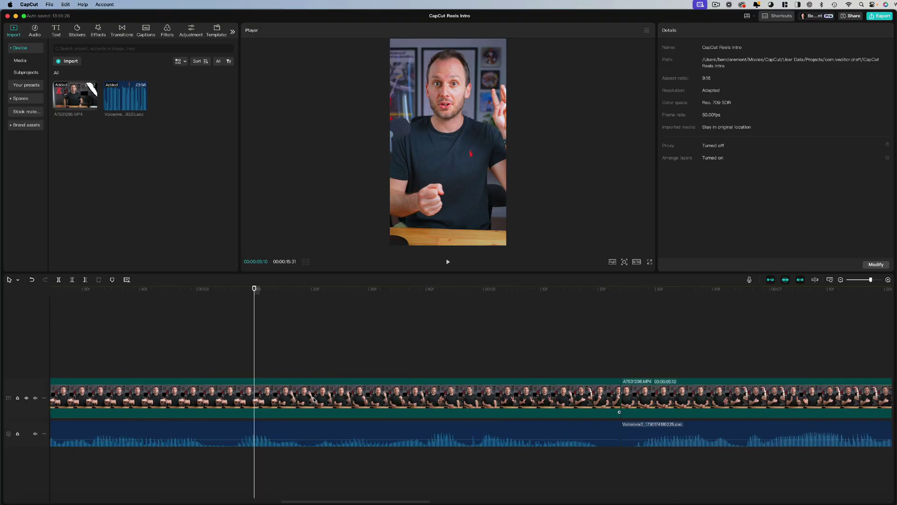
Trim the opening clips back to the playhead with W and Q.
scroll(340, 385, right, 5)
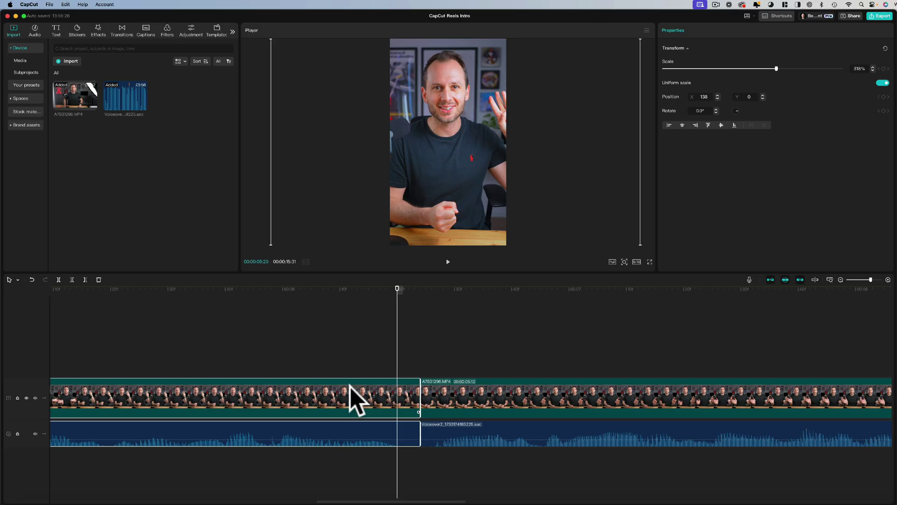
key(w)
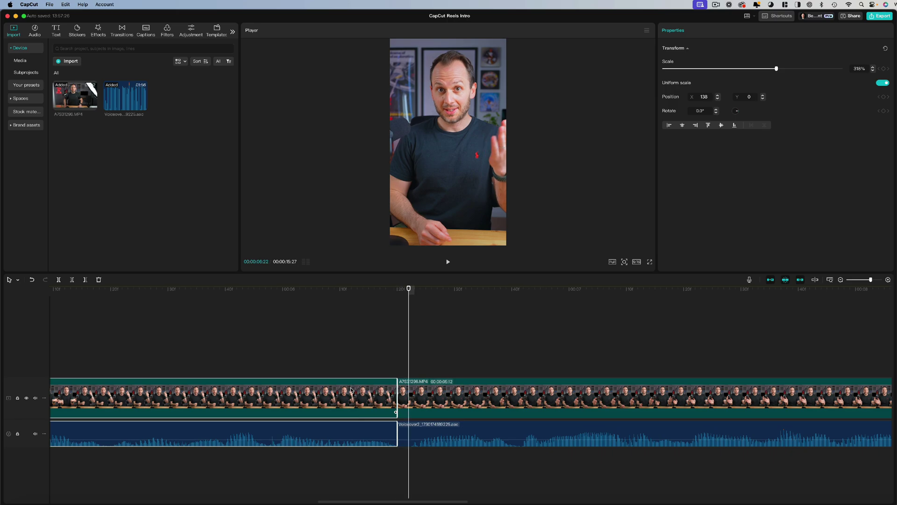
key(q)
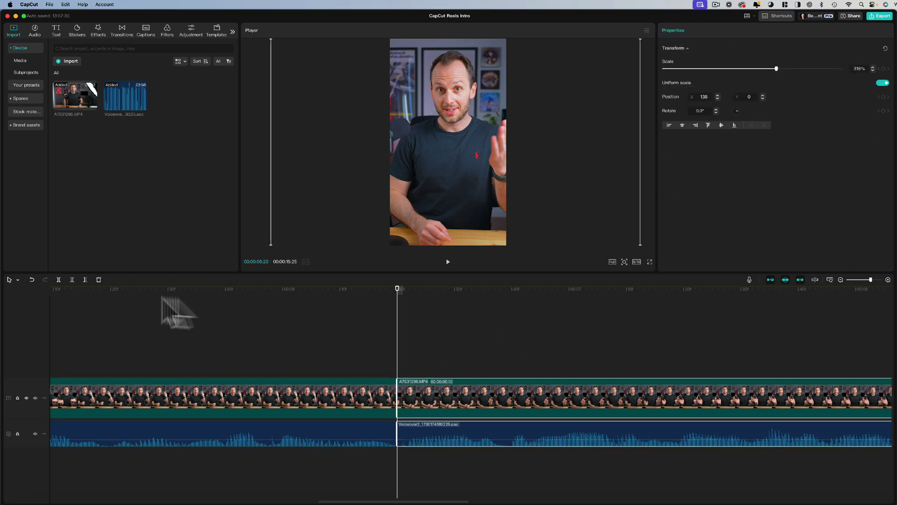
click(179, 351)
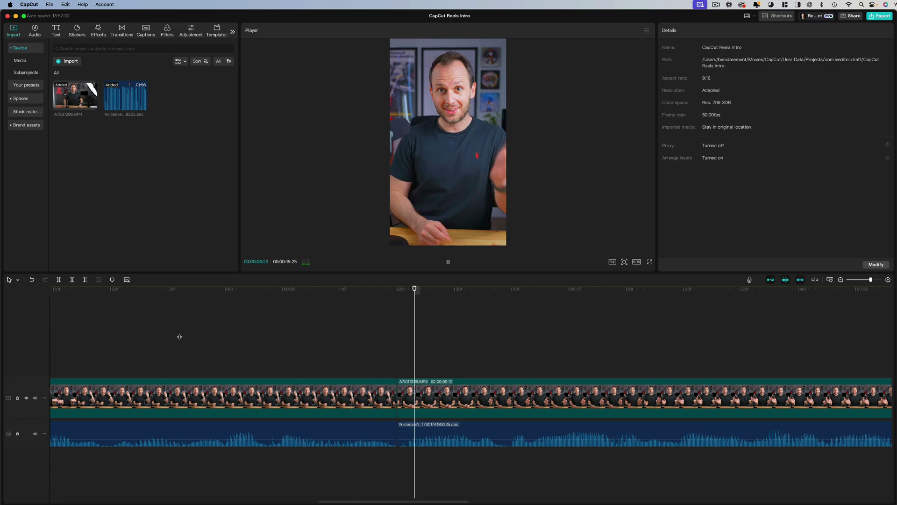
scroll(505, 344, down, 3)
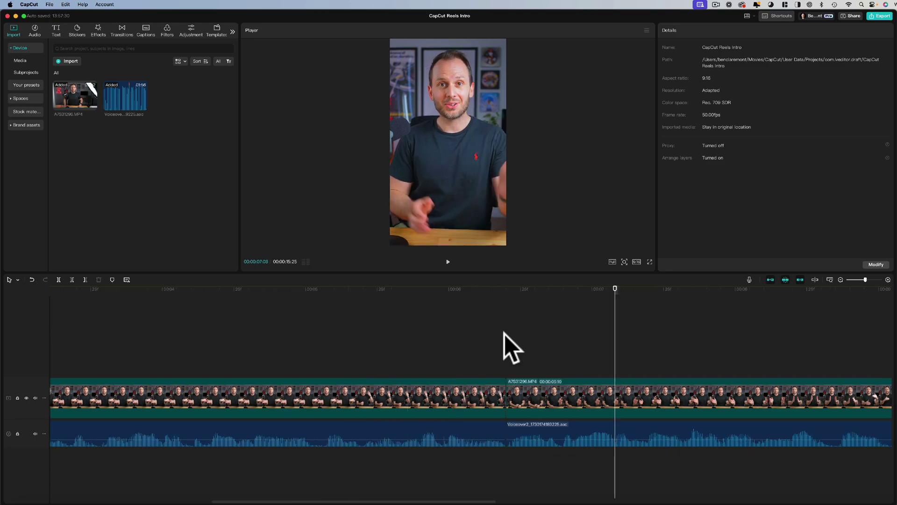
scroll(505, 341, right, 10)
Cut the stretch near the 11-second mark, leaving segments of 6:20, 5:01 and 3:43.
click(396, 311)
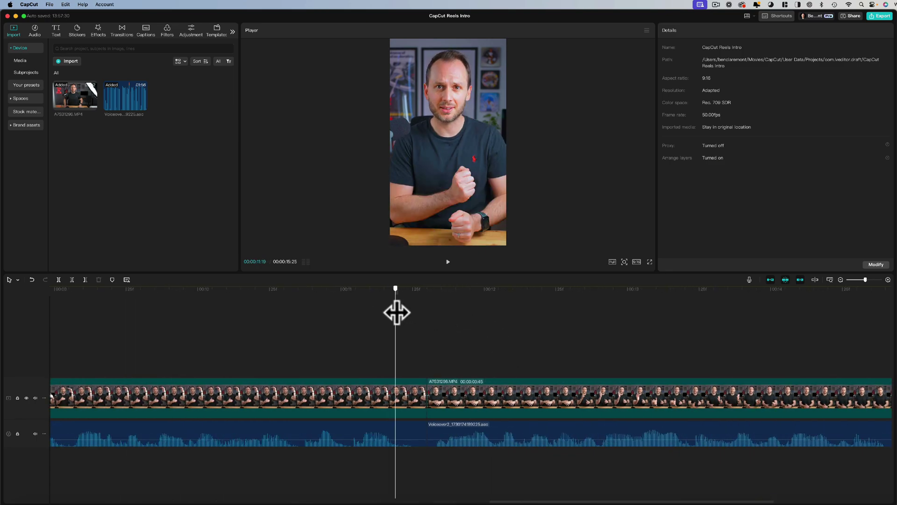
click(349, 324)
drag(440, 304, 346, 428)
key(w)
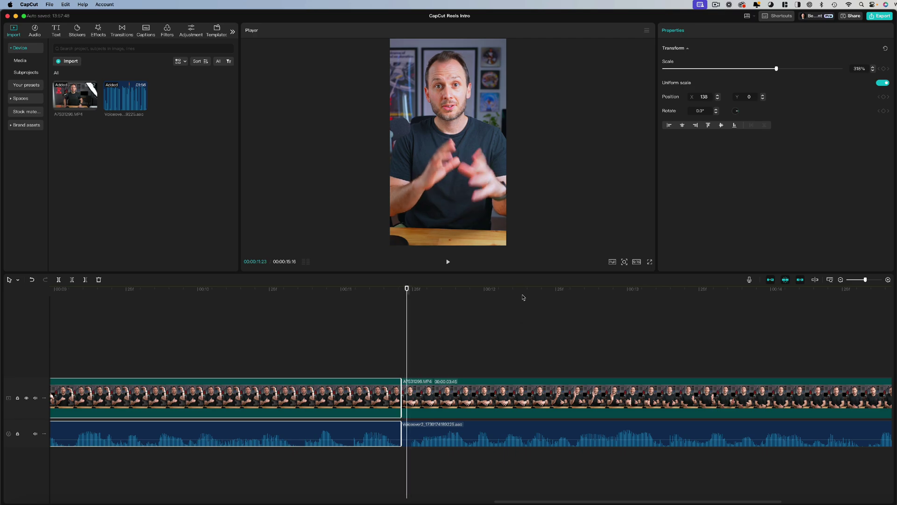
click(533, 327)
drag(402, 370, 264, 341)
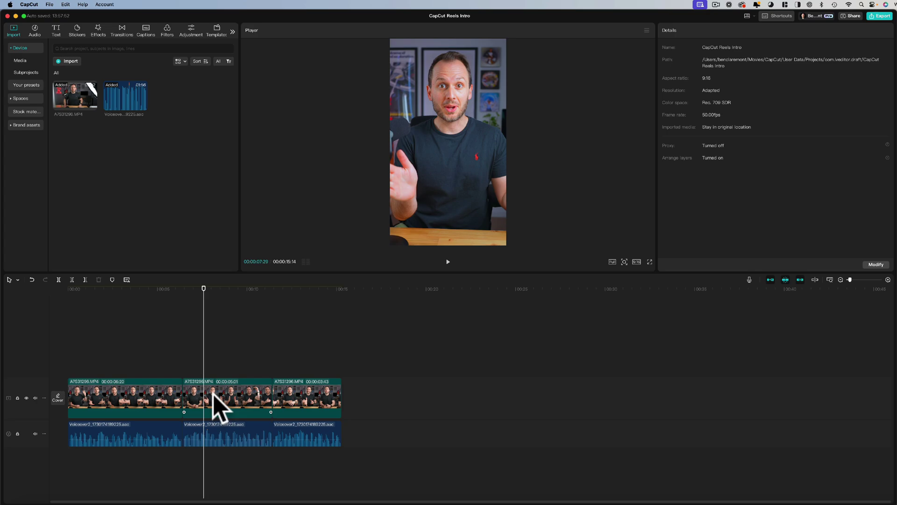
Scale the middle clip to about 381% and reposition it to X 158, Y −186.
click(218, 406)
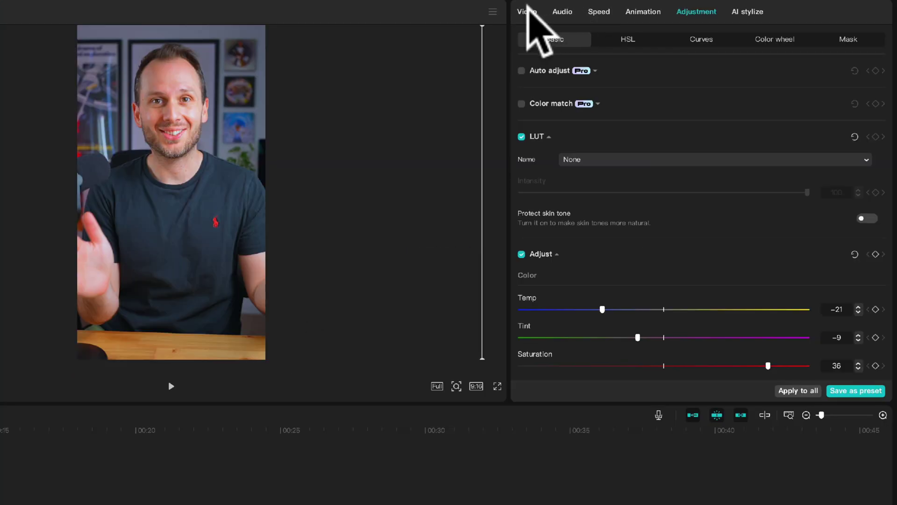
click(528, 11)
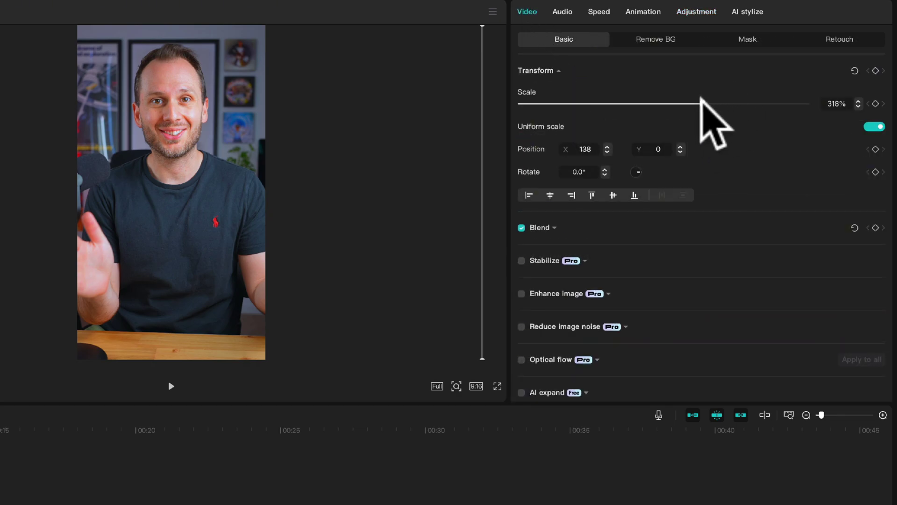
drag(700, 100, 737, 99)
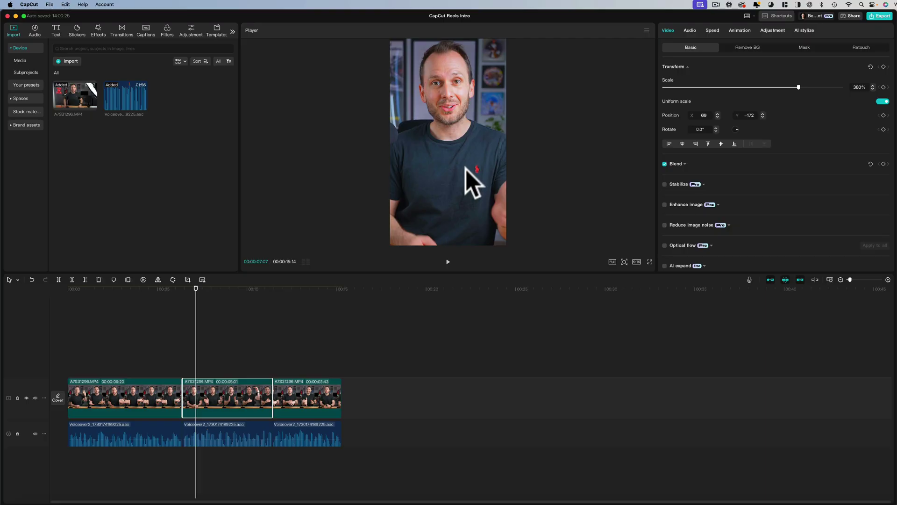
drag(196, 308, 201, 309)
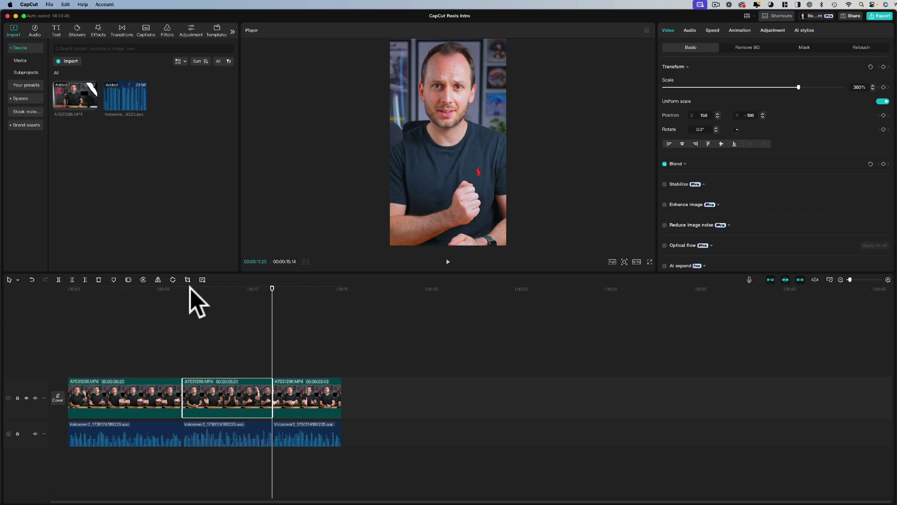
click(183, 310)
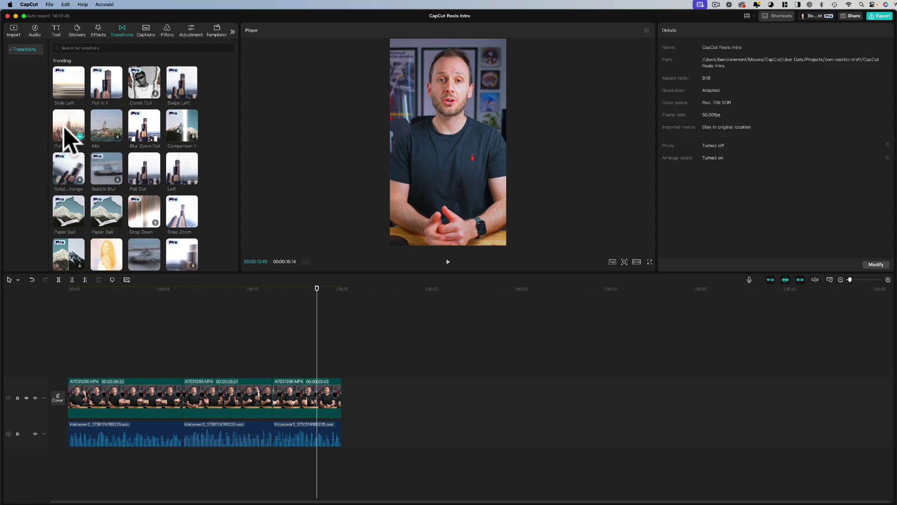
Drop the Pull in transition onto the cut between clips 2 and 3, lasting 0.5 s.
drag(234, 318, 269, 397)
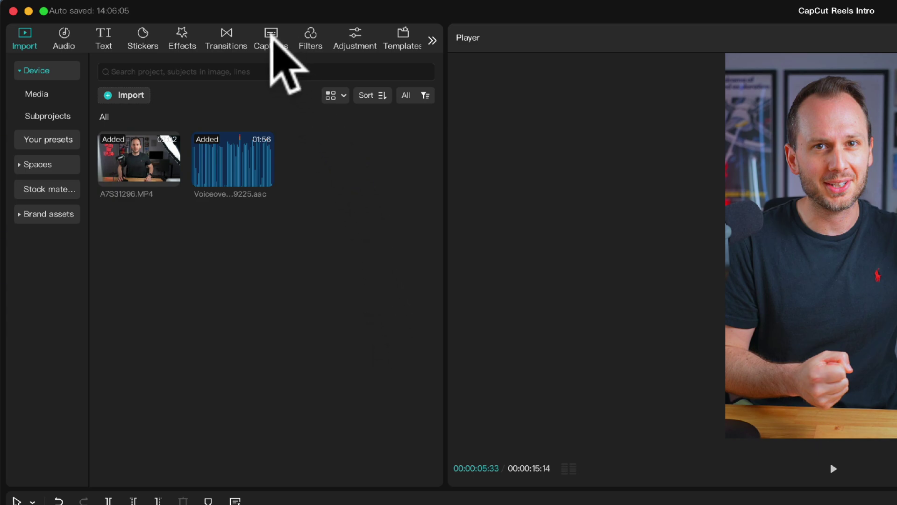
Browse the Trending, Monoline, Multiline and Emoji caption templates and settle on a Monoline word-highlight style.
click(270, 41)
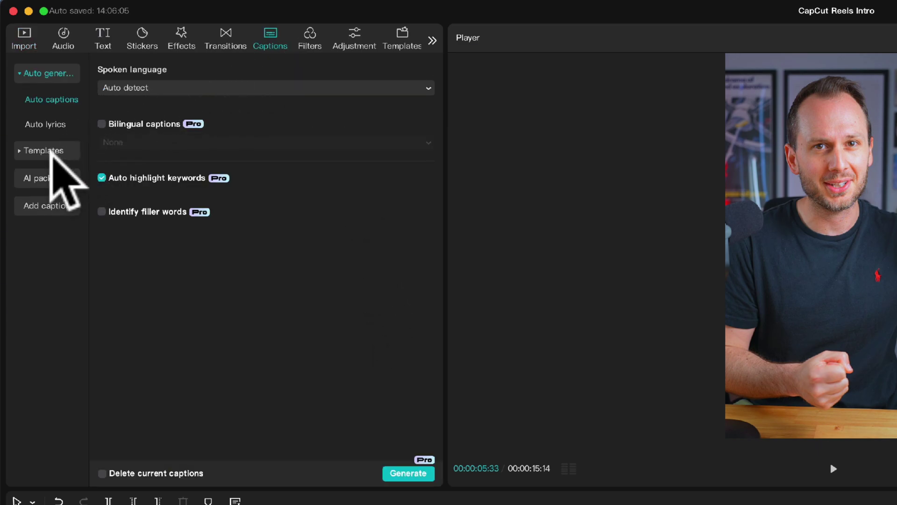
click(47, 150)
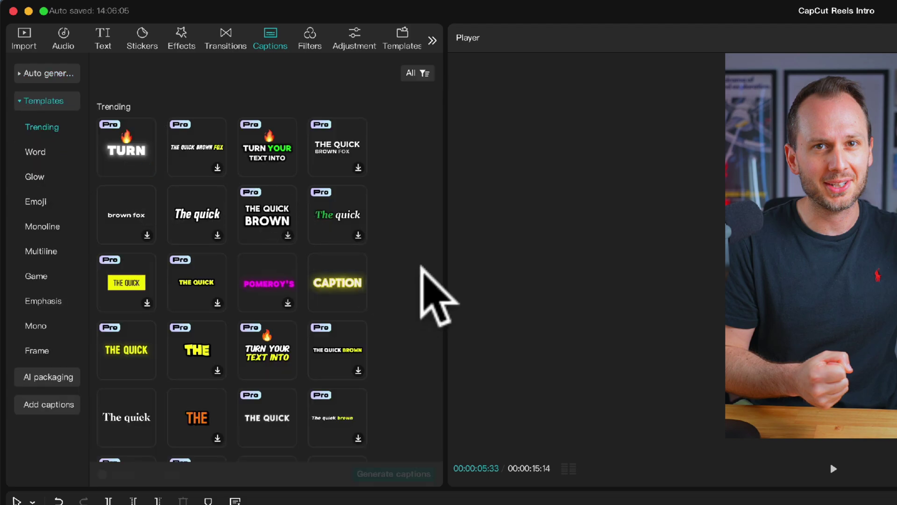
scroll(392, 230, down, 15)
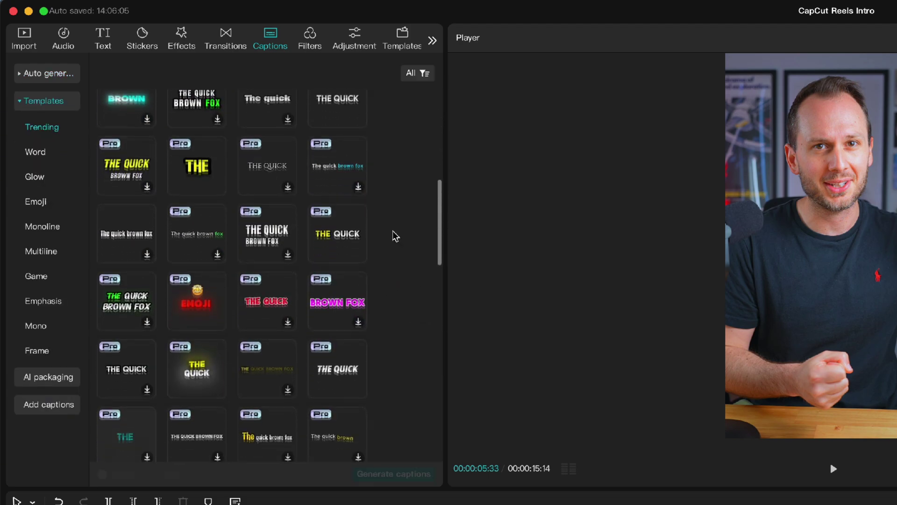
scroll(395, 236, down, 15)
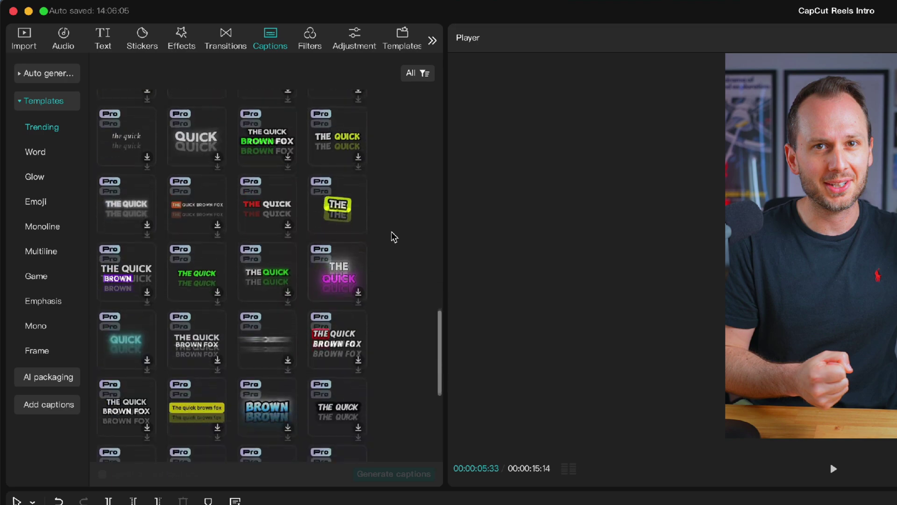
scroll(394, 237, down, 5)
scroll(394, 237, up, 20)
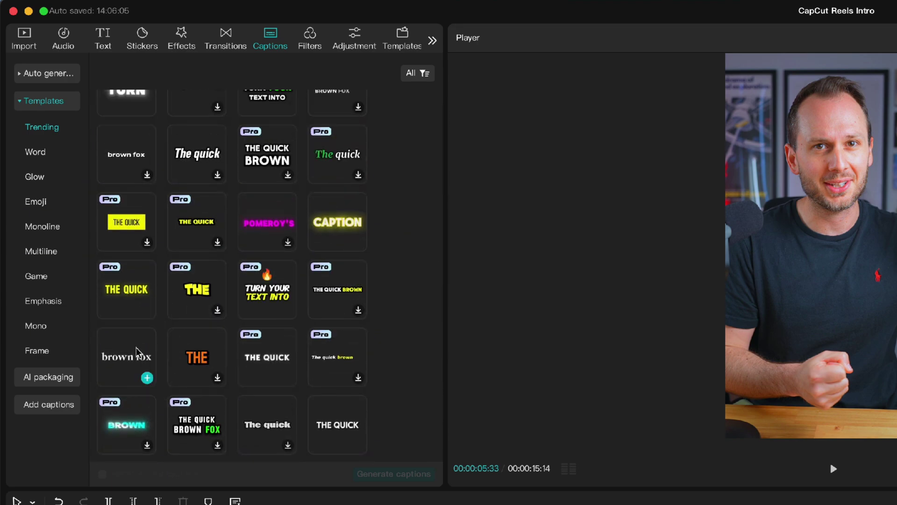
scroll(191, 216, up, 3)
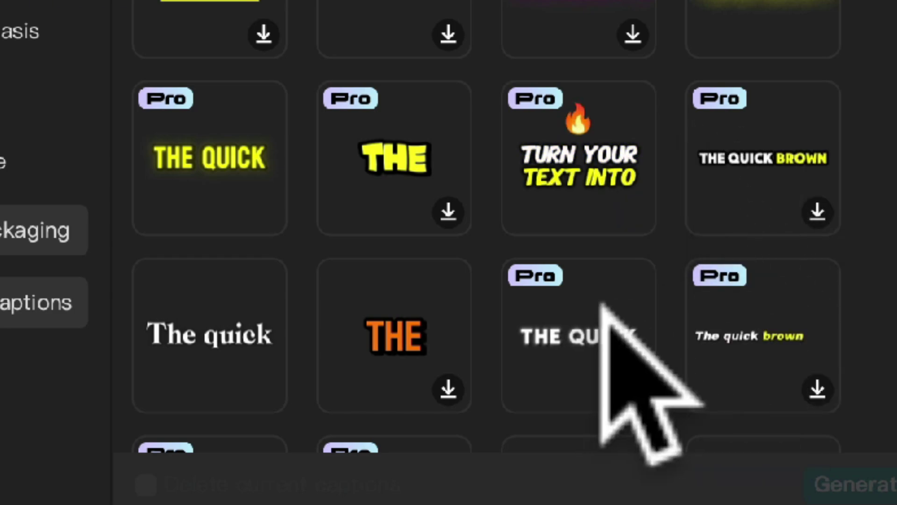
scroll(605, 321, down, 4)
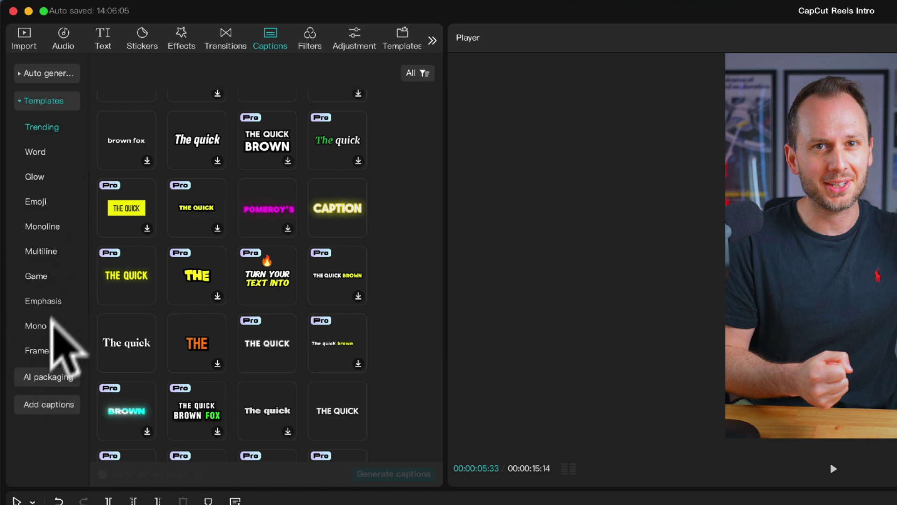
click(50, 231)
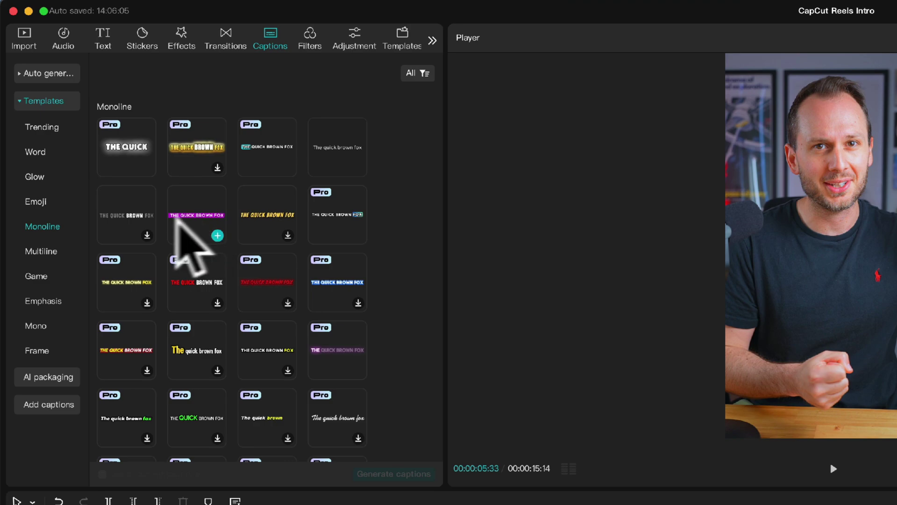
click(39, 244)
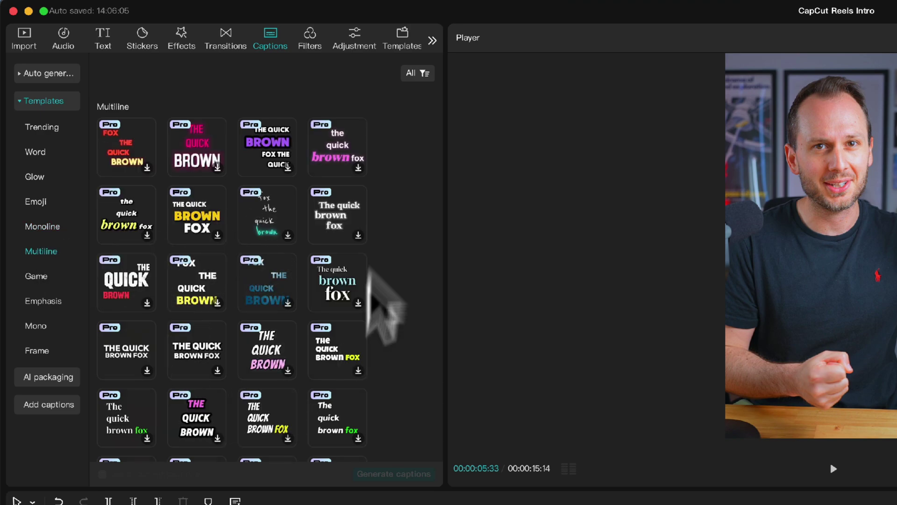
click(36, 201)
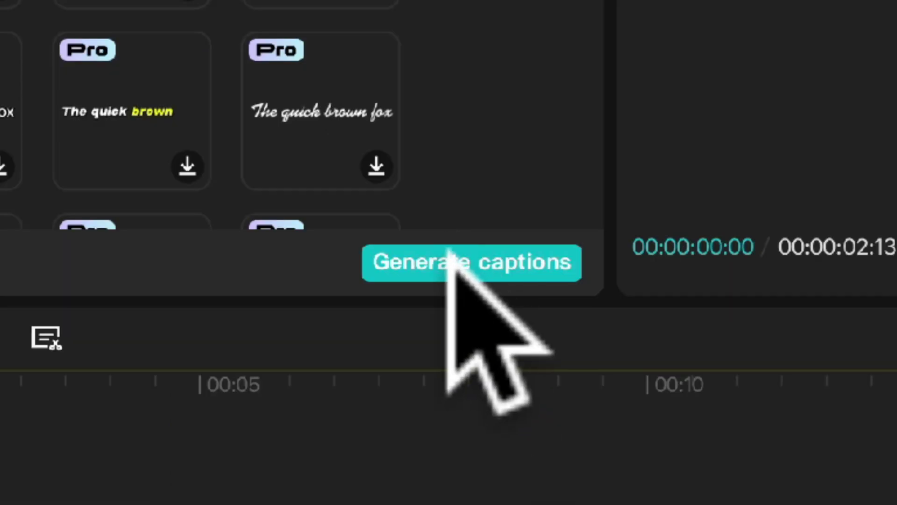
Auto-generate captions from the voiceover, set all captions to font size 16, and raise them in the frame.
click(451, 262)
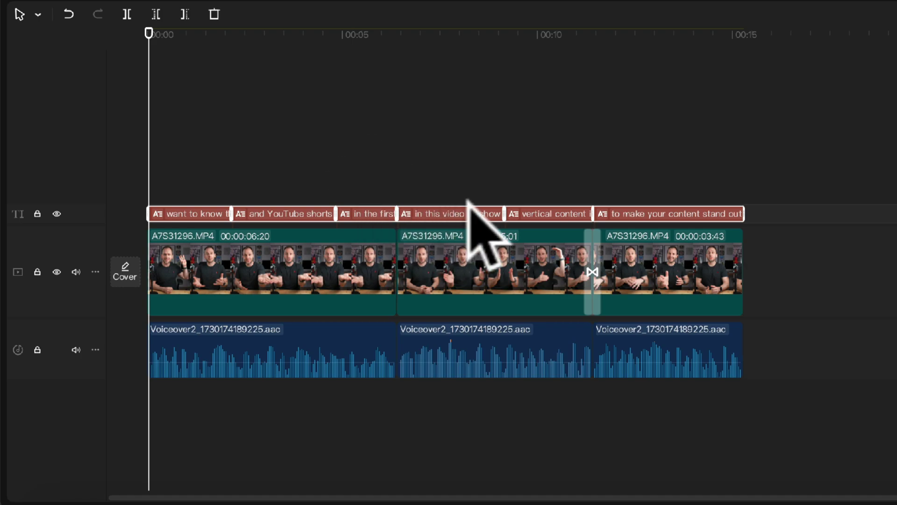
click(252, 215)
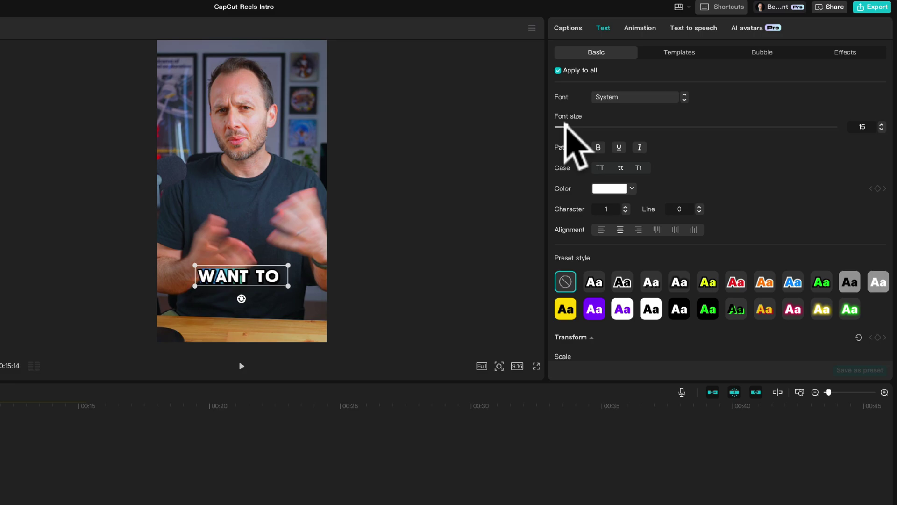
mouse_move(564, 125)
mouse_down()
mouse_move(577, 125)
mouse_move(567, 125)
mouse_up()
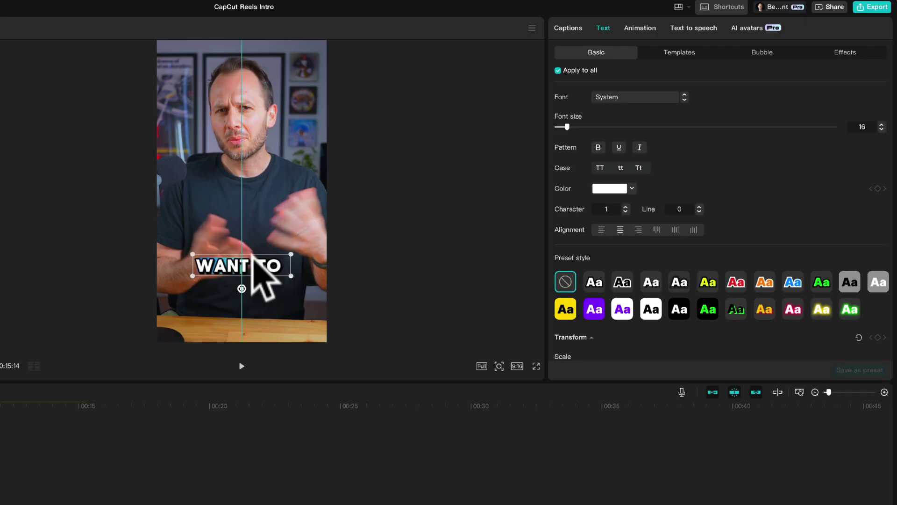
drag(254, 256, 256, 195)
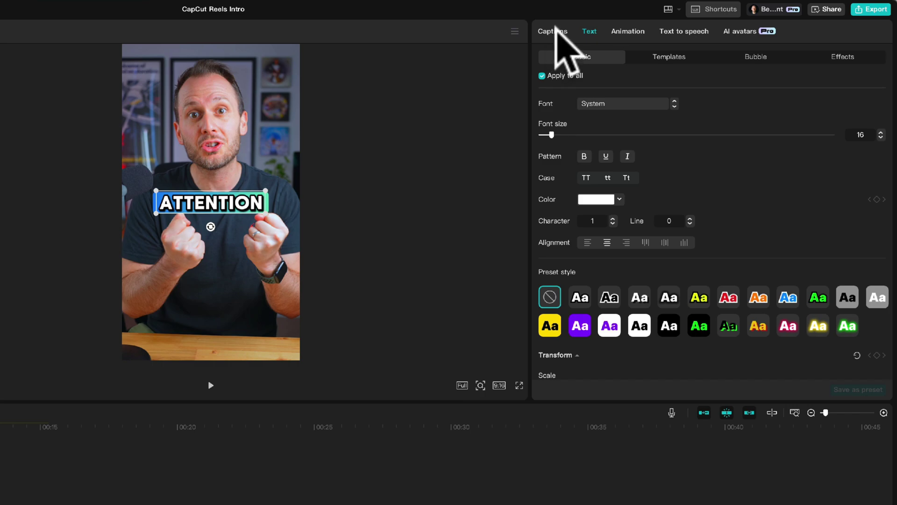
Select the first caption line from the caption list and rewind the preview to the reel's start.
click(552, 29)
click(597, 80)
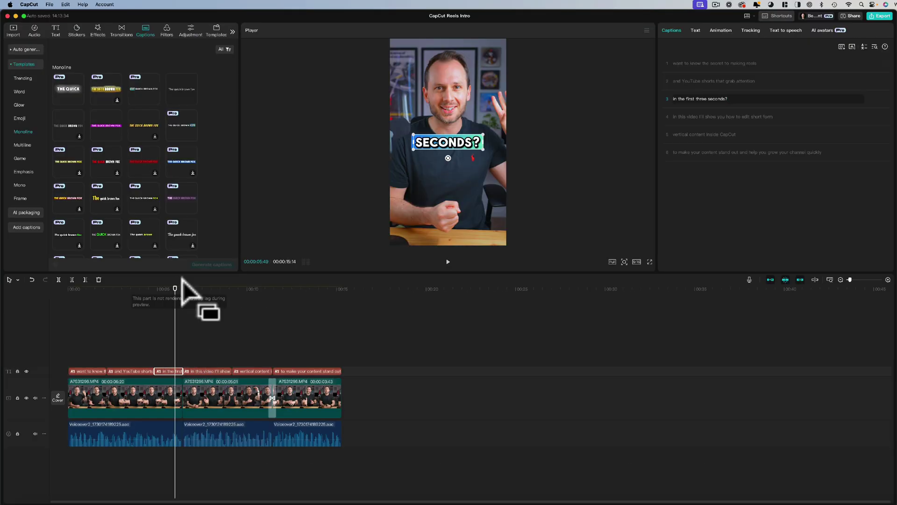
drag(164, 289, 82, 304)
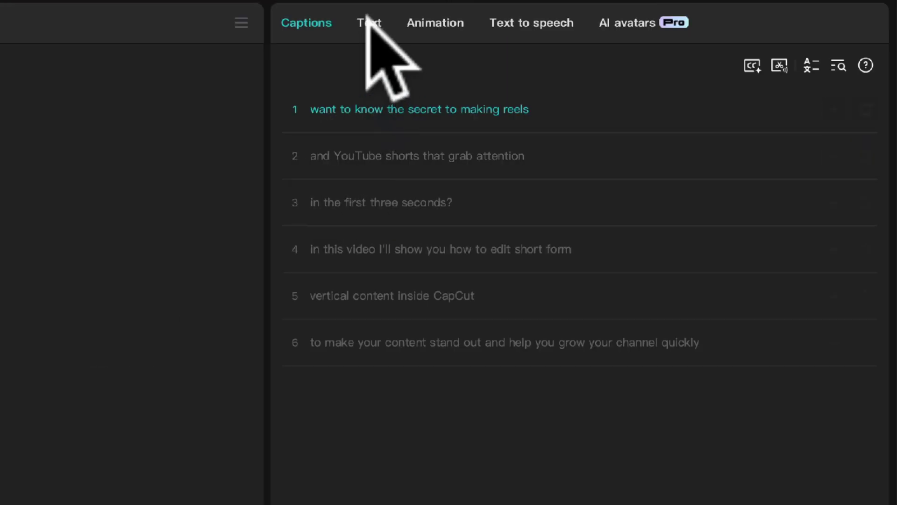
In the caption text Basic settings, keep the text colour white for all captions.
click(369, 23)
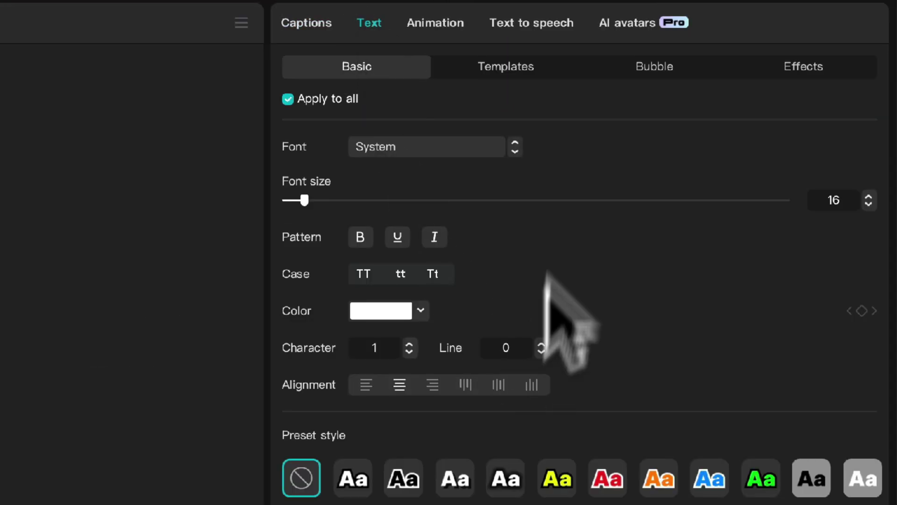
click(509, 61)
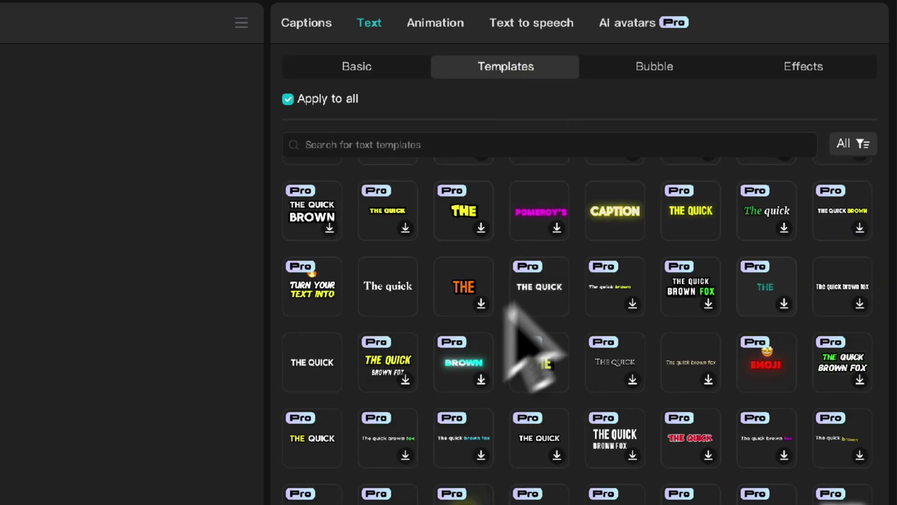
click(357, 66)
click(417, 308)
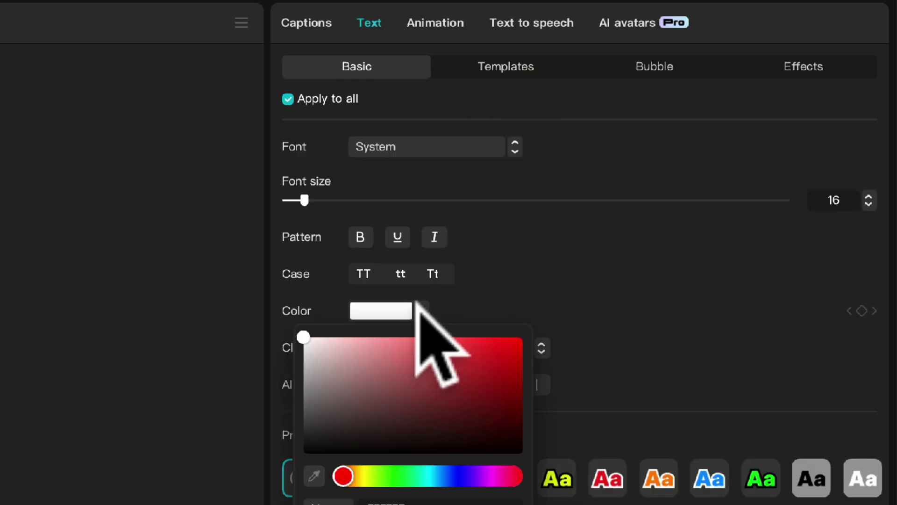
click(420, 311)
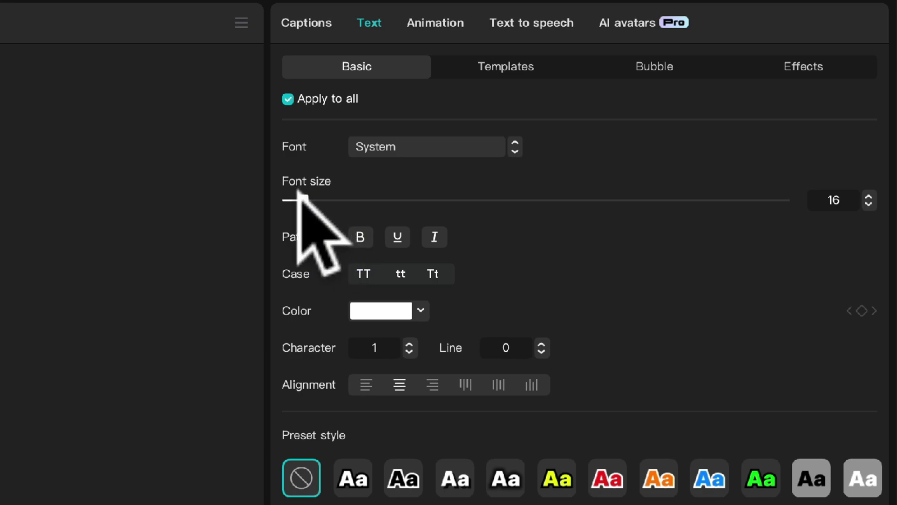
scroll(736, 405, down, 5)
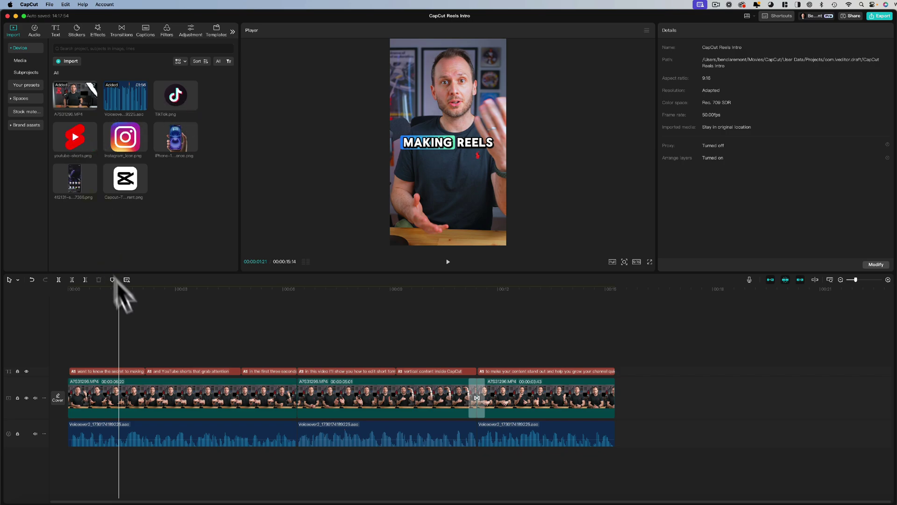
Stack the Instagram, TikTok and YouTube Shorts icons on tracks above the main clip.
drag(119, 287, 156, 301)
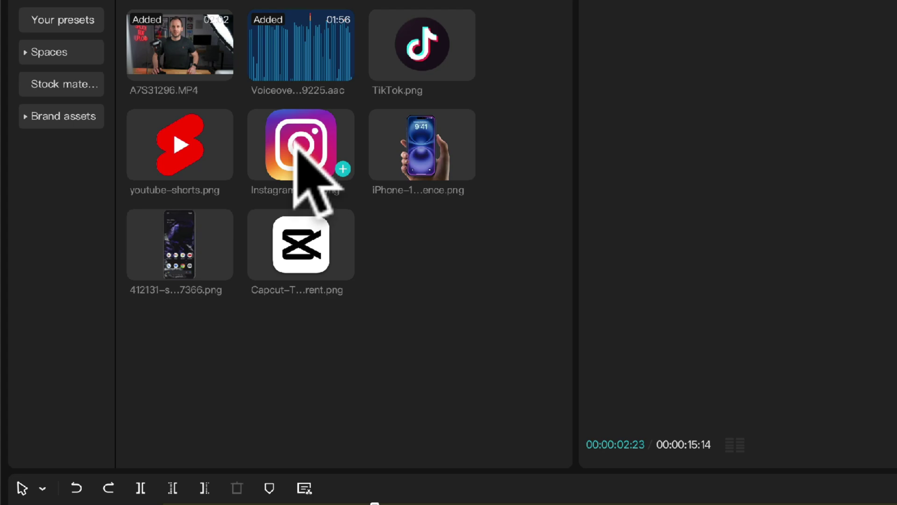
drag(299, 140, 299, 504)
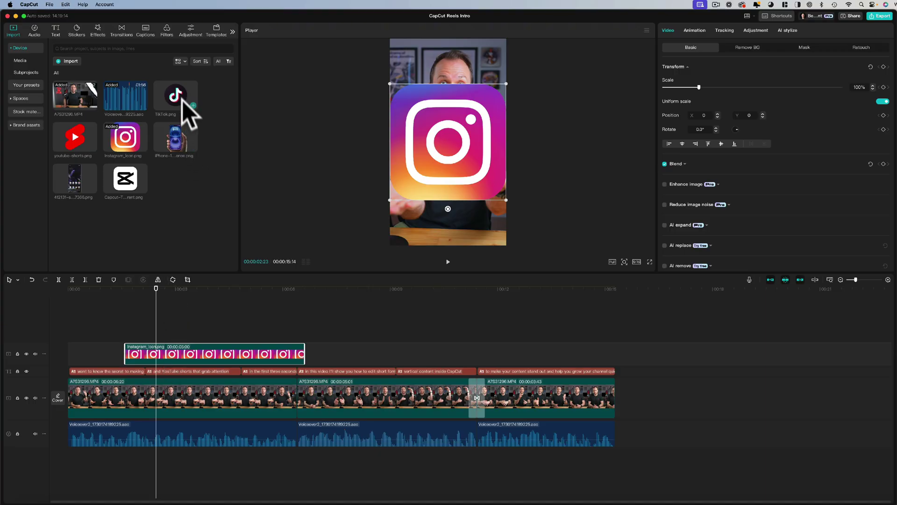
drag(171, 89, 150, 330)
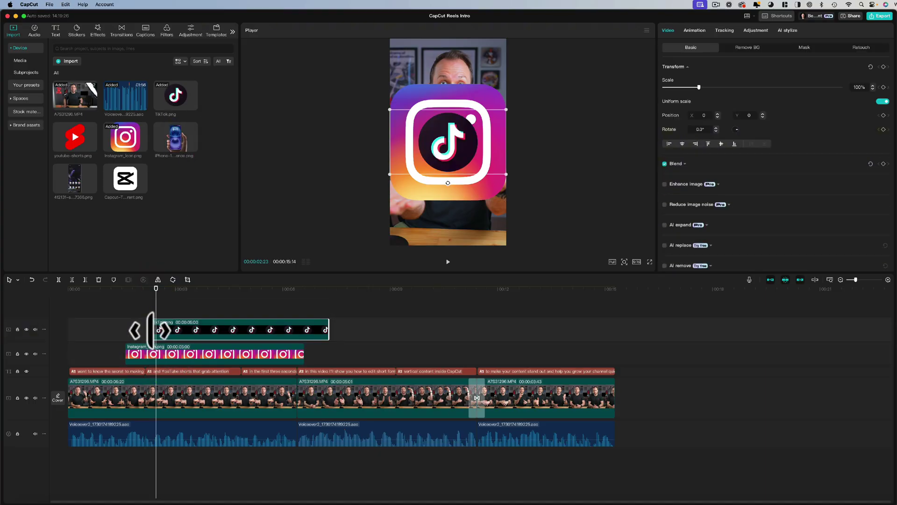
drag(89, 154, 170, 320)
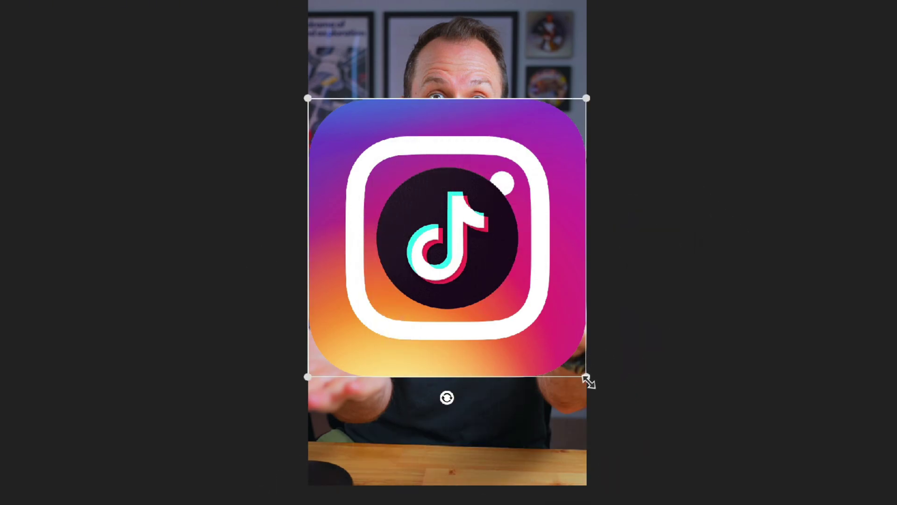
Shrink the platform icon overlays and nudge the YouTube Shorts icon slightly earlier.
drag(588, 379, 463, 274)
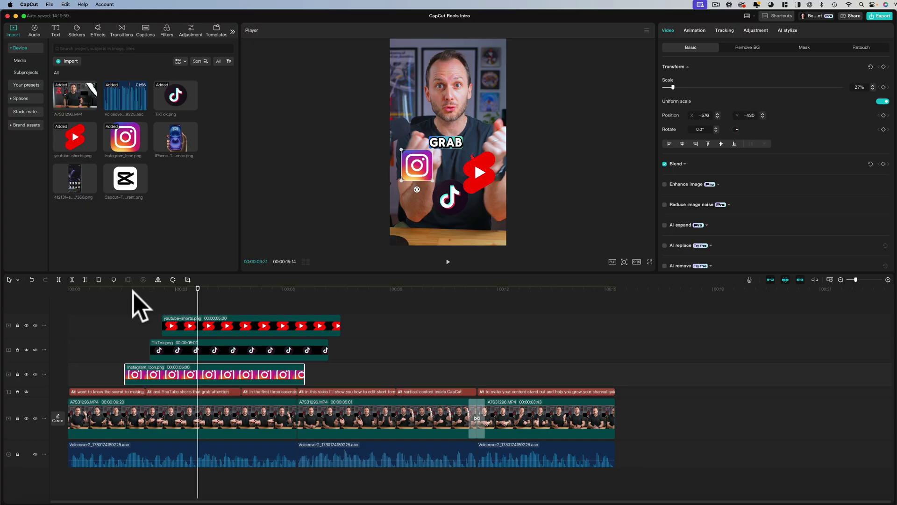
mouse_move(132, 291)
mouse_down()
mouse_move(145, 291)
mouse_move(122, 295)
mouse_up()
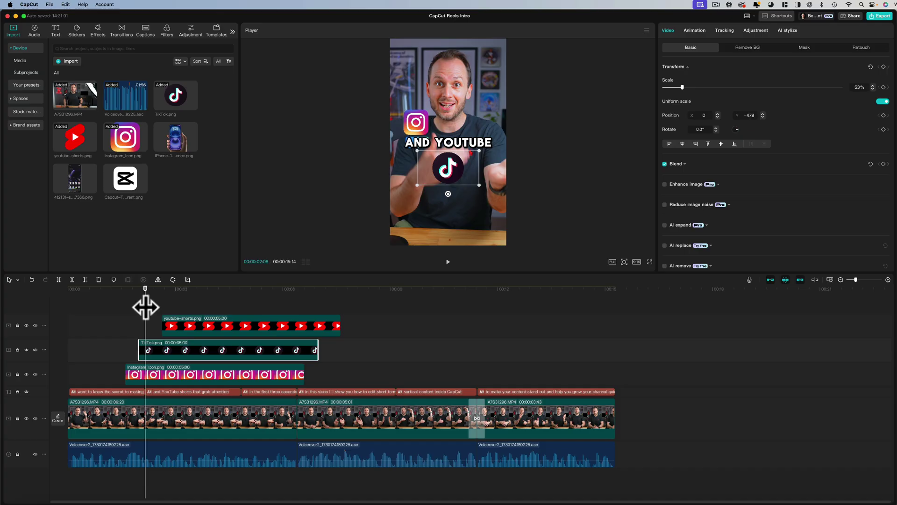
drag(215, 322, 203, 329)
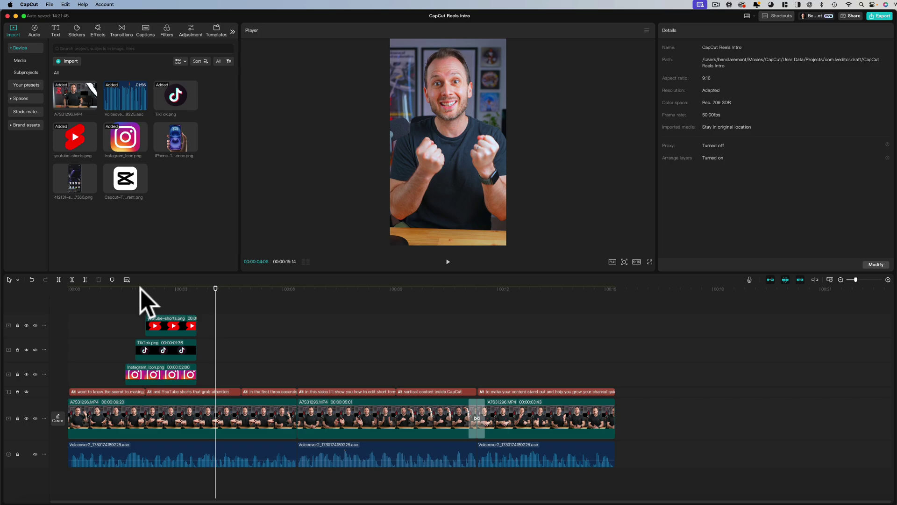
Place the CapCut logo at the CONTENT caption, shorten it, move it below the caption, scale to 71%.
click(434, 289)
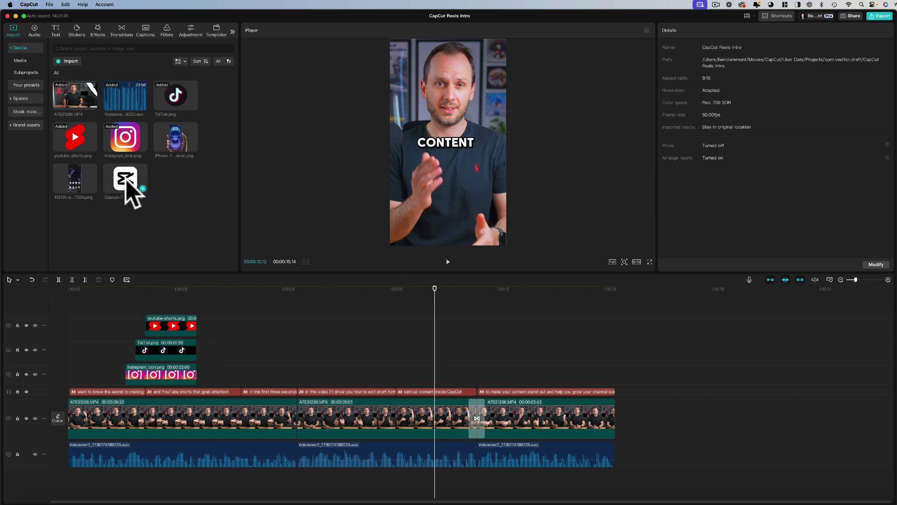
drag(126, 184, 424, 368)
drag(603, 374, 475, 377)
drag(440, 189, 442, 208)
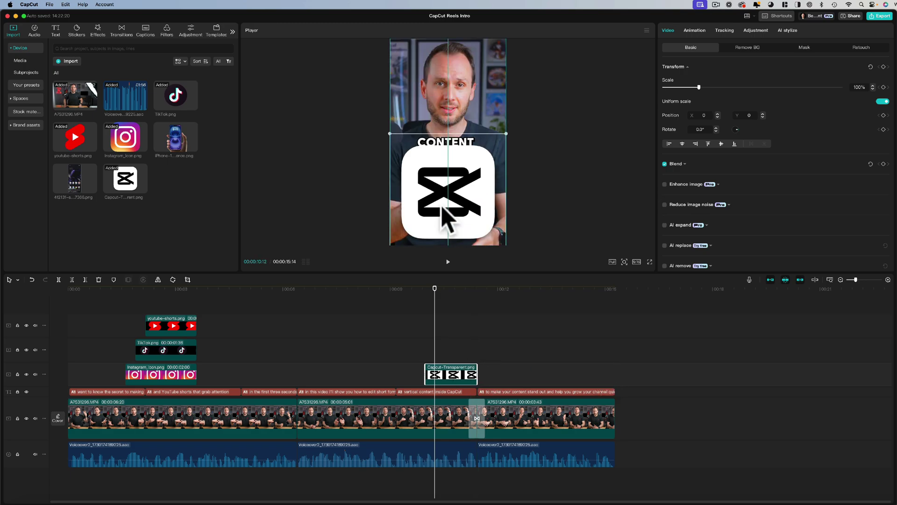
drag(390, 134, 407, 147)
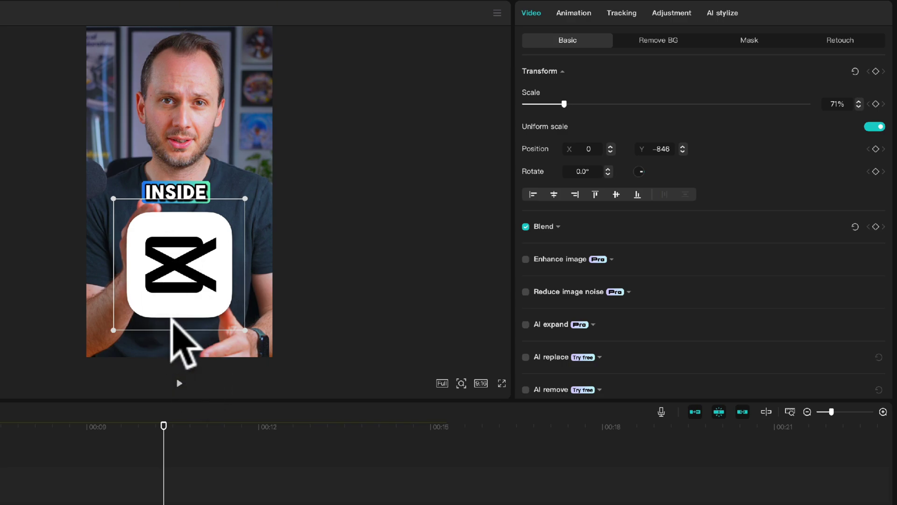
Give the CapCut logo a Slide Up entrance animation lasting 0.2s.
click(571, 11)
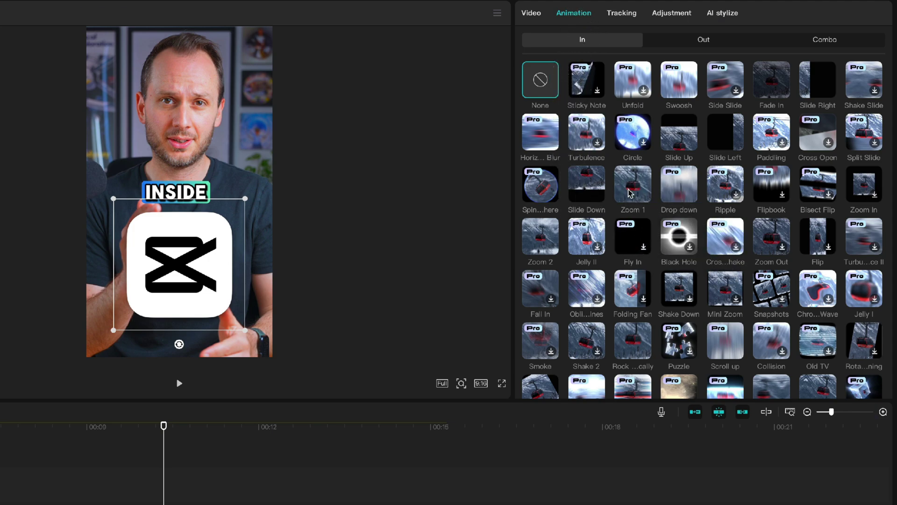
click(678, 142)
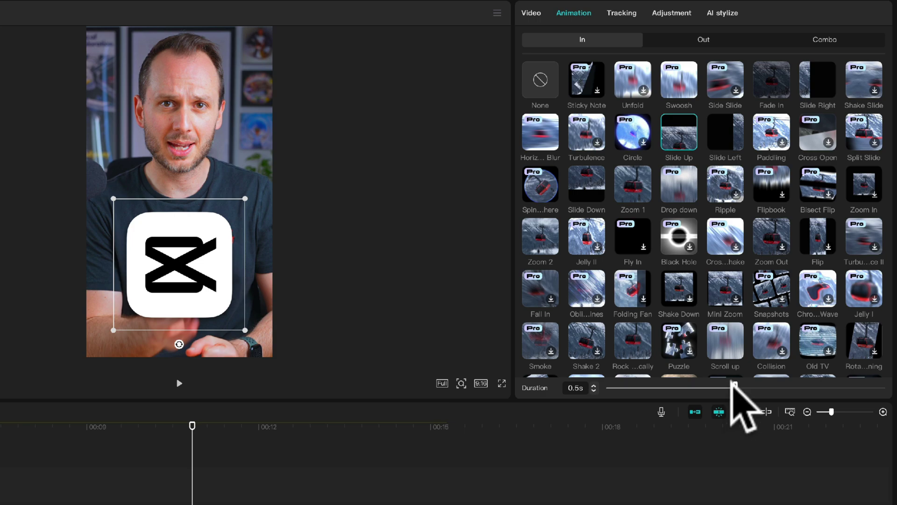
drag(644, 385, 650, 385)
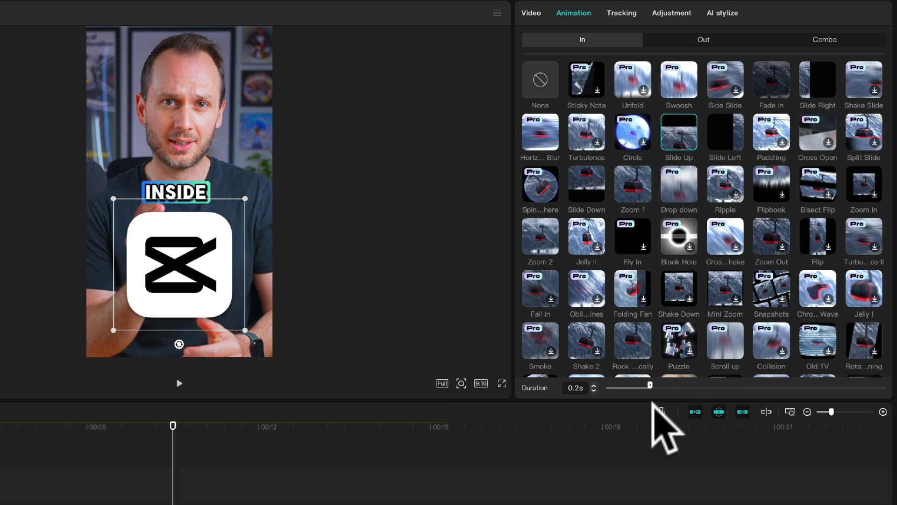
click(703, 40)
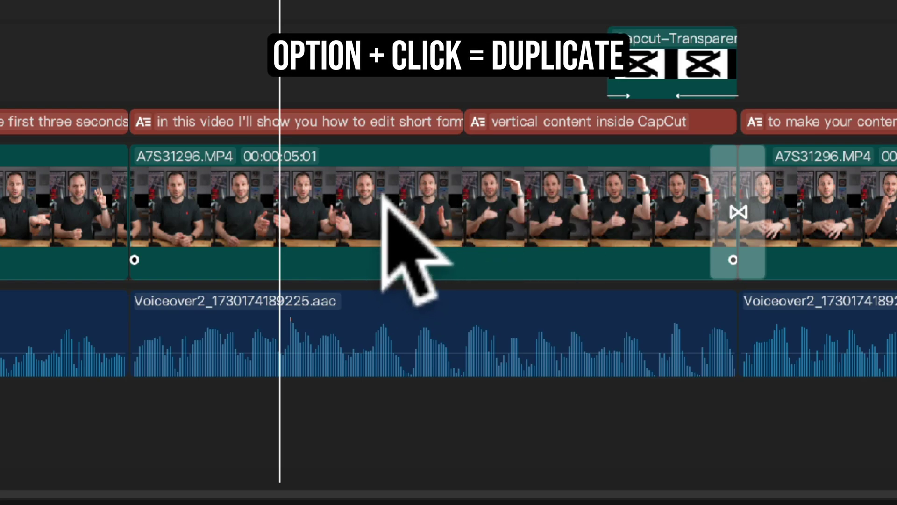
Duplicate the talking-head clip onto a track above and auto-remove its background.
drag(382, 205, 383, 132)
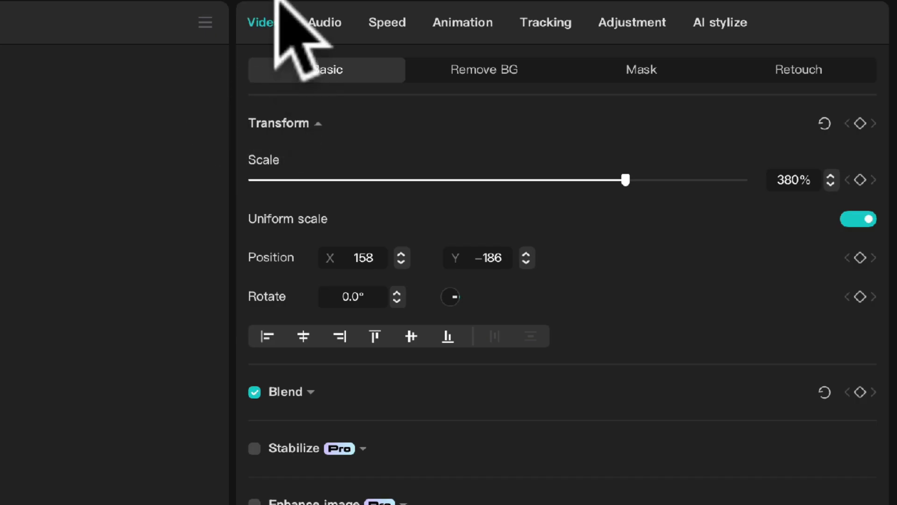
click(481, 66)
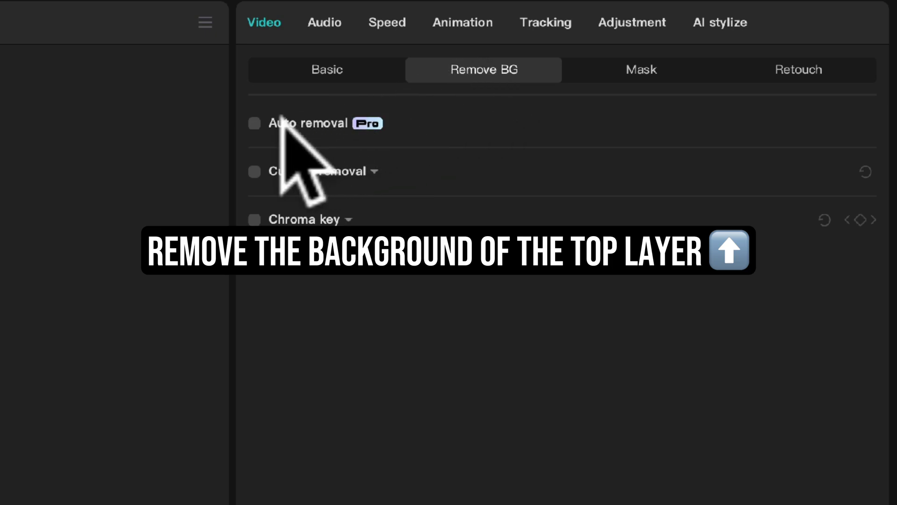
click(254, 124)
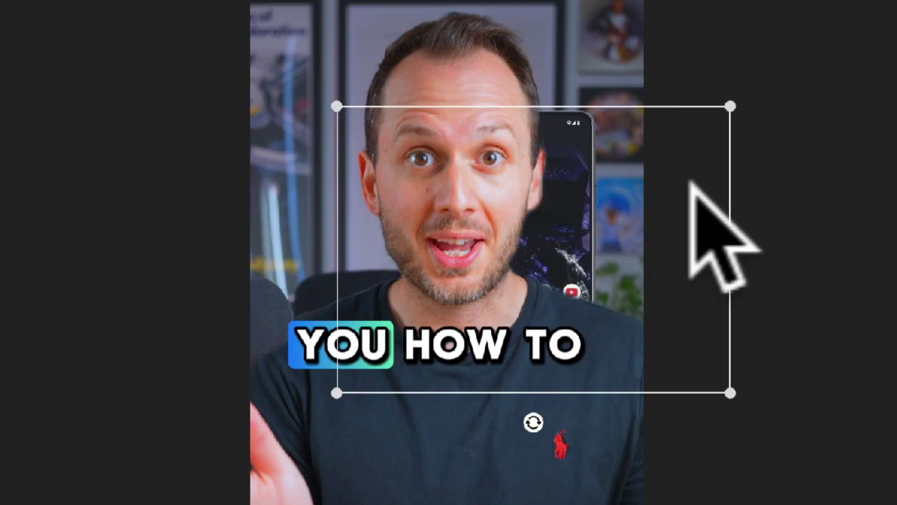
Enlarge the smartphone image to about 258%, centre it behind the speaker, and trim its start.
click(689, 48)
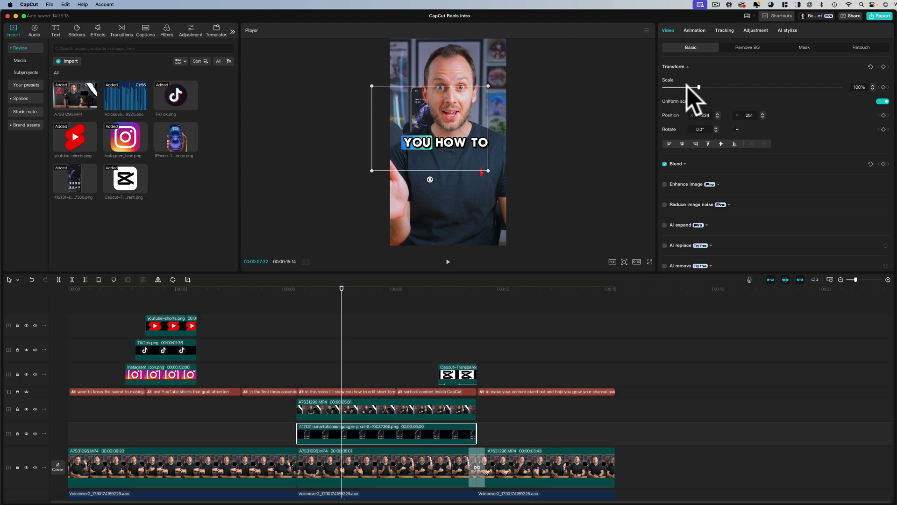
drag(703, 86, 751, 86)
drag(490, 106, 503, 131)
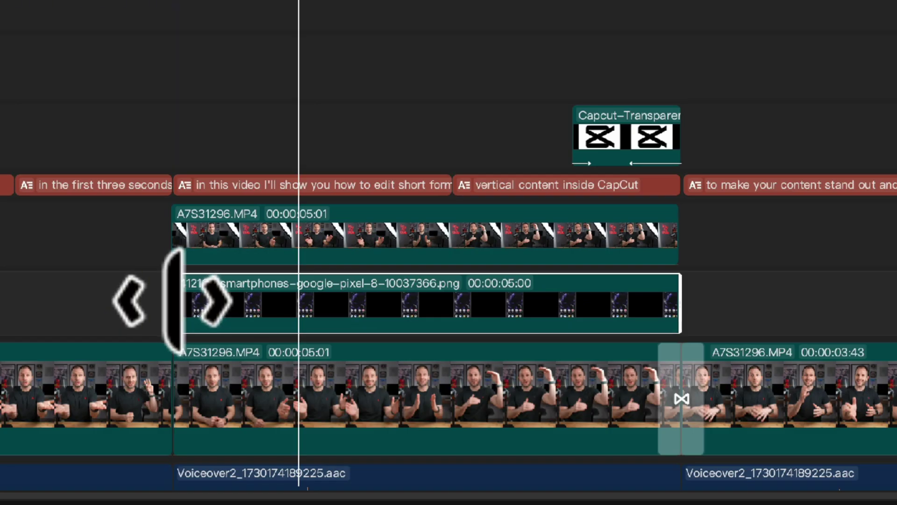
drag(297, 432, 322, 432)
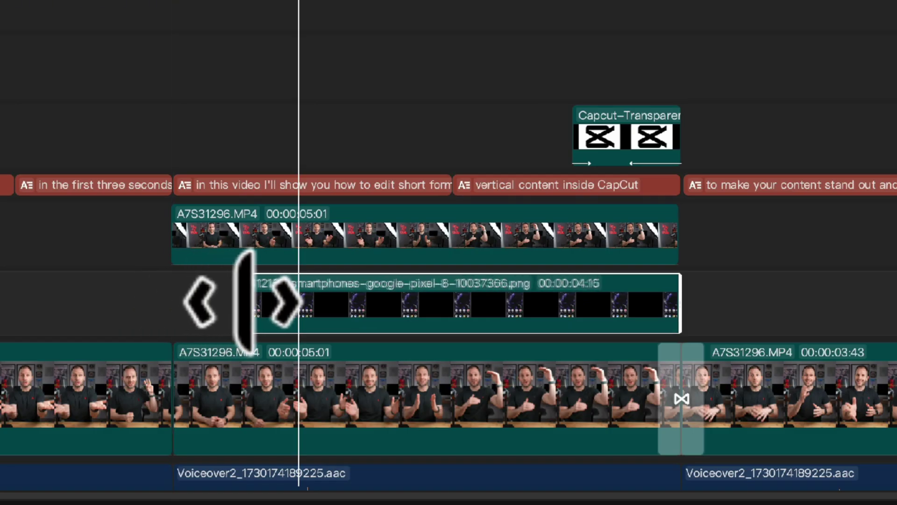
drag(243, 299, 304, 300)
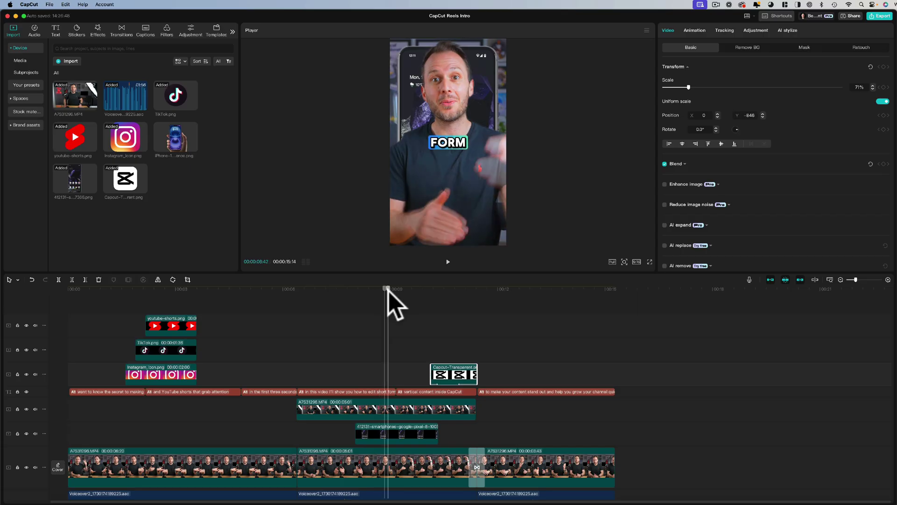
mouse_move(388, 290)
mouse_down()
mouse_move(419, 292)
mouse_move(361, 293)
mouse_move(398, 294)
mouse_up()
click(383, 433)
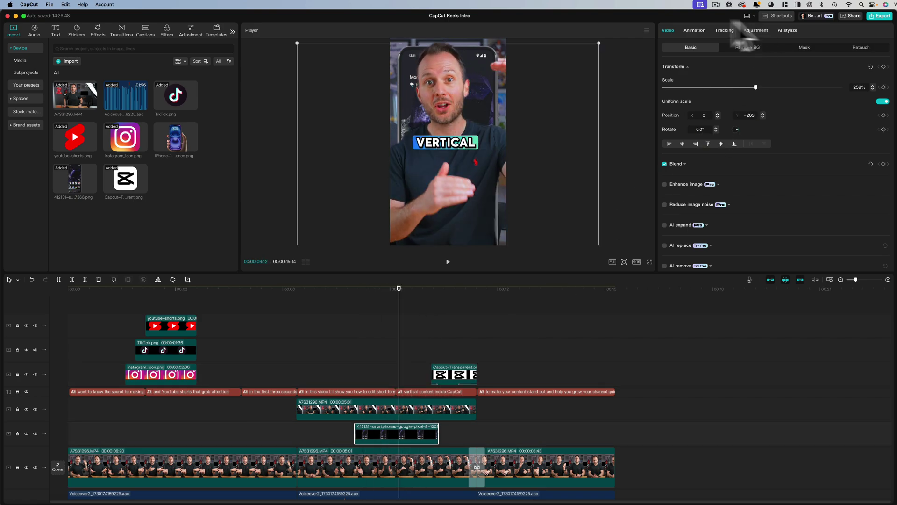
Apply the Slide Down out-animation to the phone image so it slides away at its end.
click(695, 30)
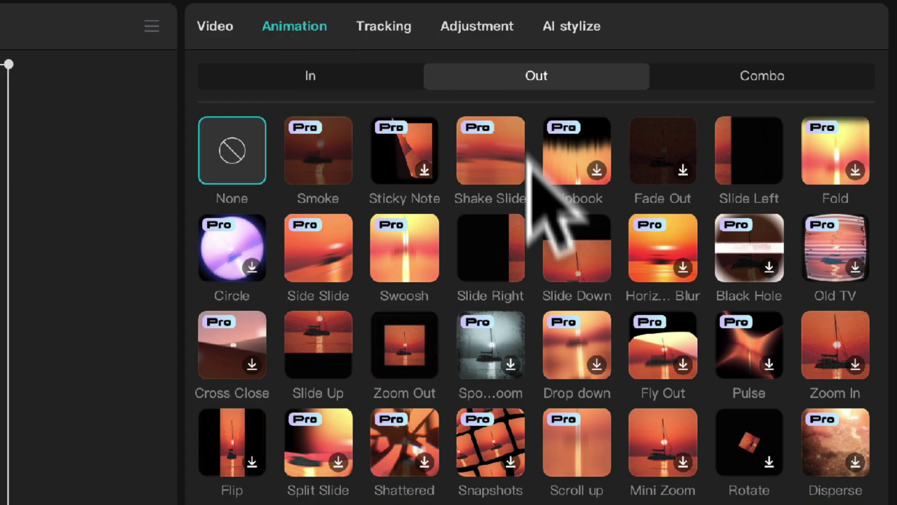
click(576, 265)
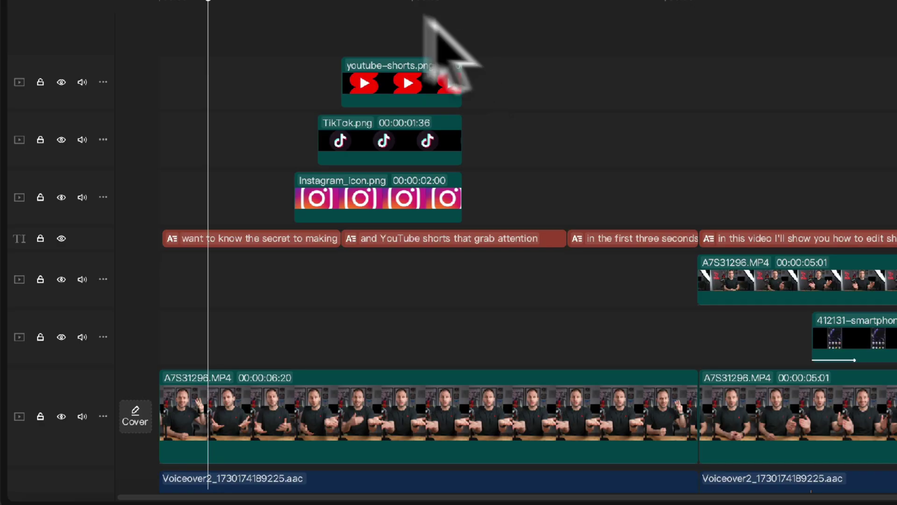
Scrub through the icon section and drop the TikTok.png clip onto the track below the captions.
drag(236, 7, 360, 7)
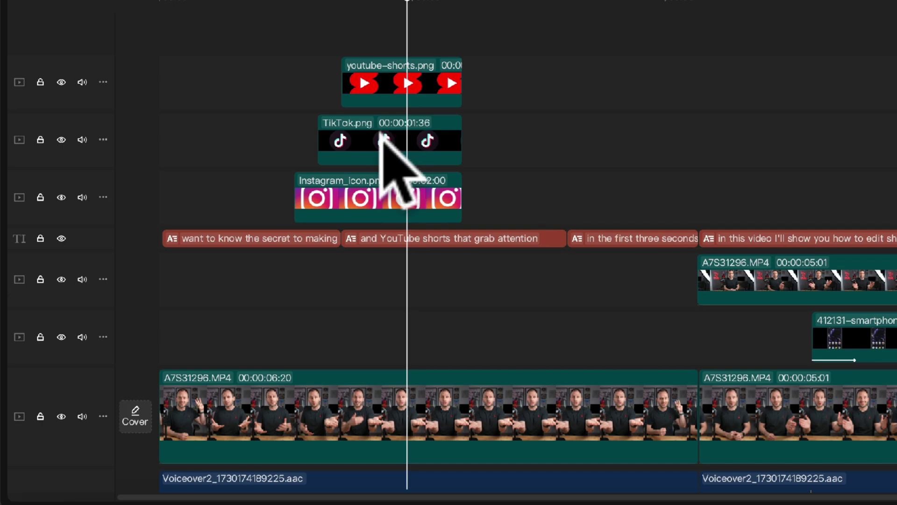
drag(380, 132, 386, 282)
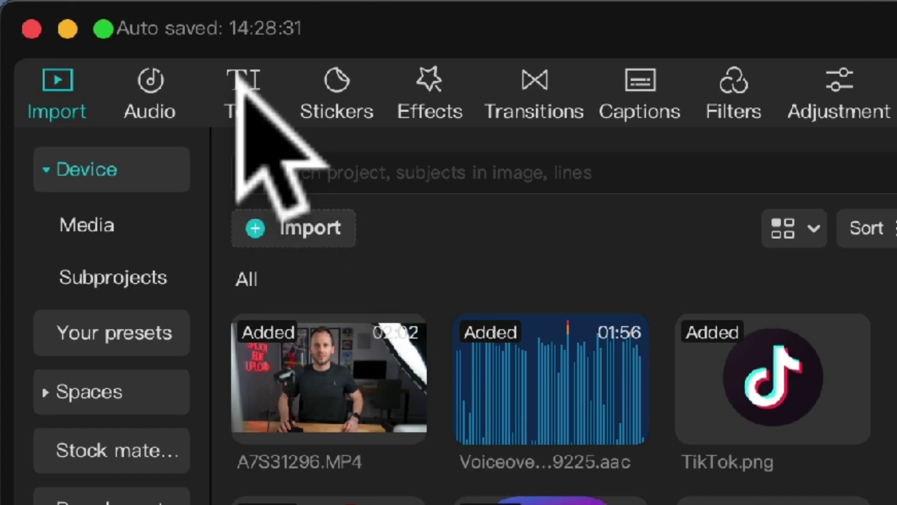
Add a default text layer and replace its text with the star-struck emoji.
click(55, 32)
mouse_move(351, 309)
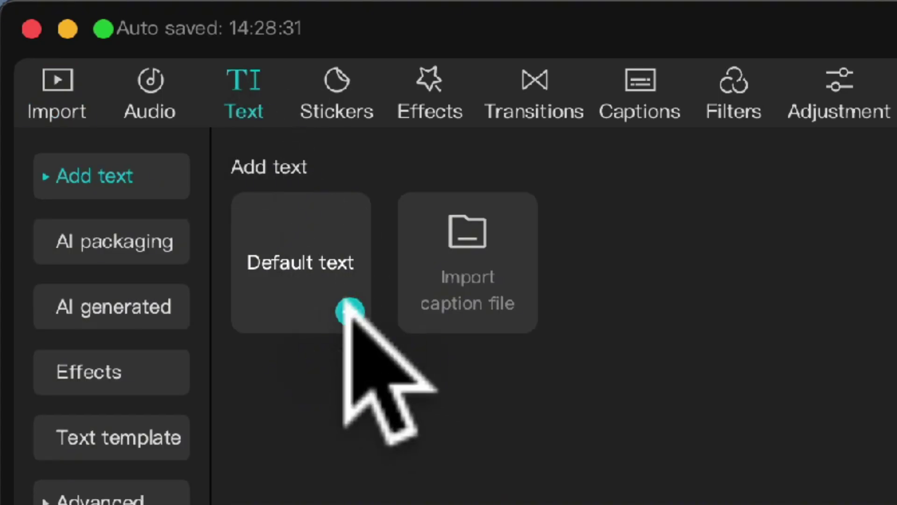
click(348, 313)
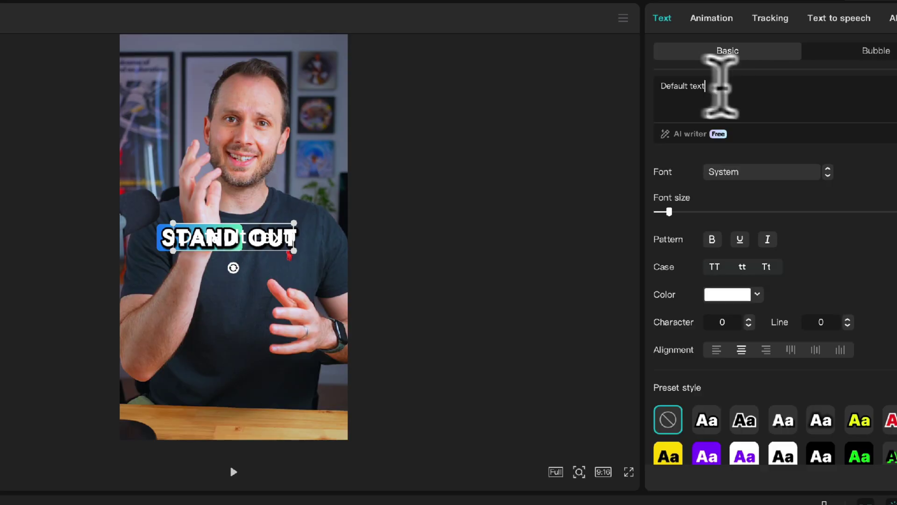
drag(717, 84, 662, 85)
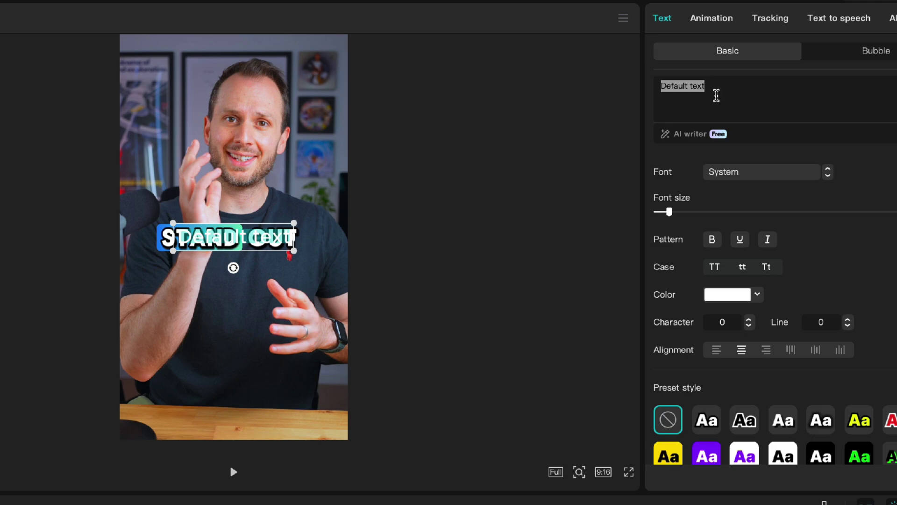
key(ctrl+super+space)
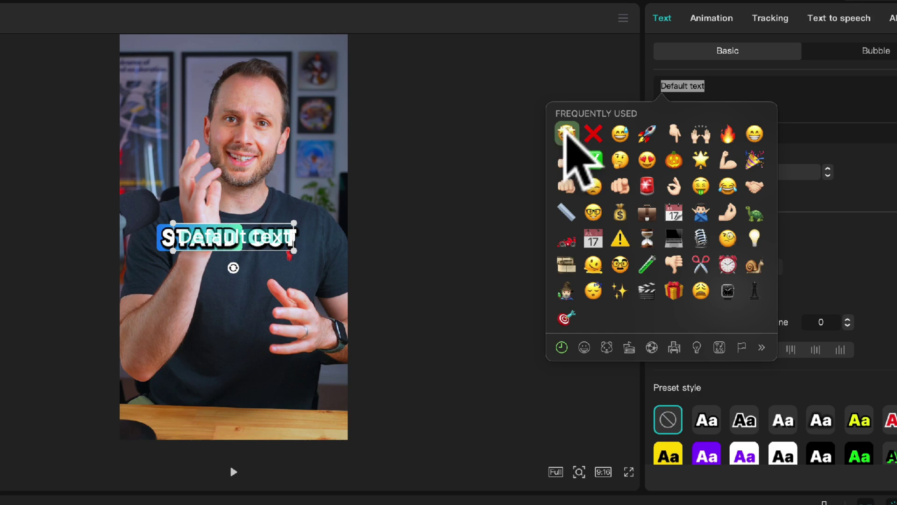
click(566, 133)
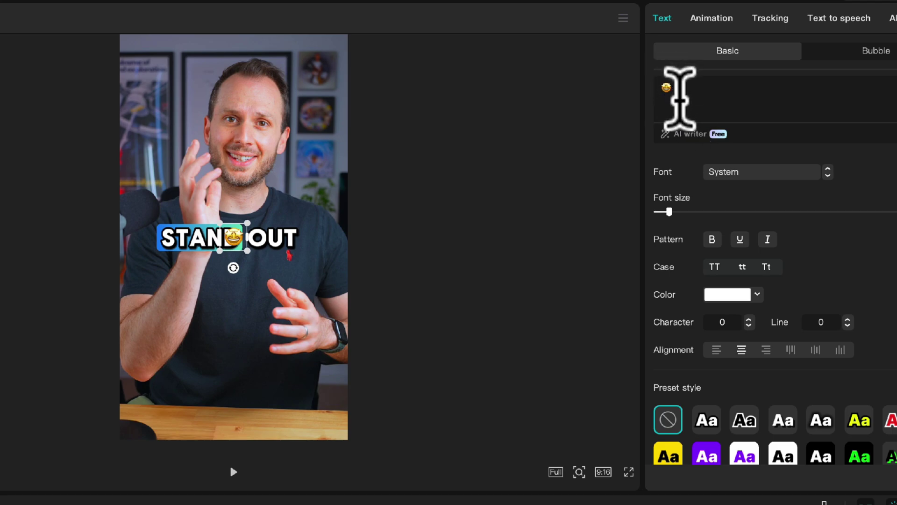
Enlarge the emoji, place it just above STAND OUT, and move its clip below the caption track.
drag(247, 251, 262, 266)
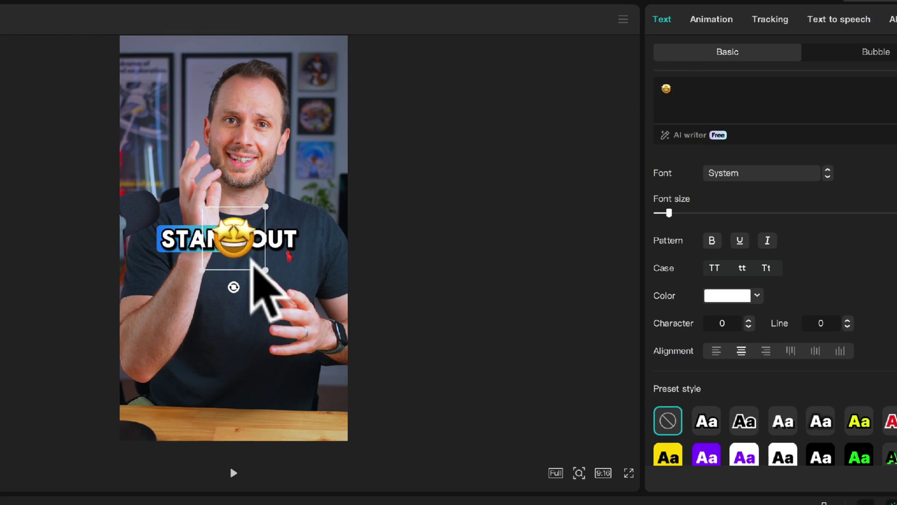
drag(232, 231, 233, 207)
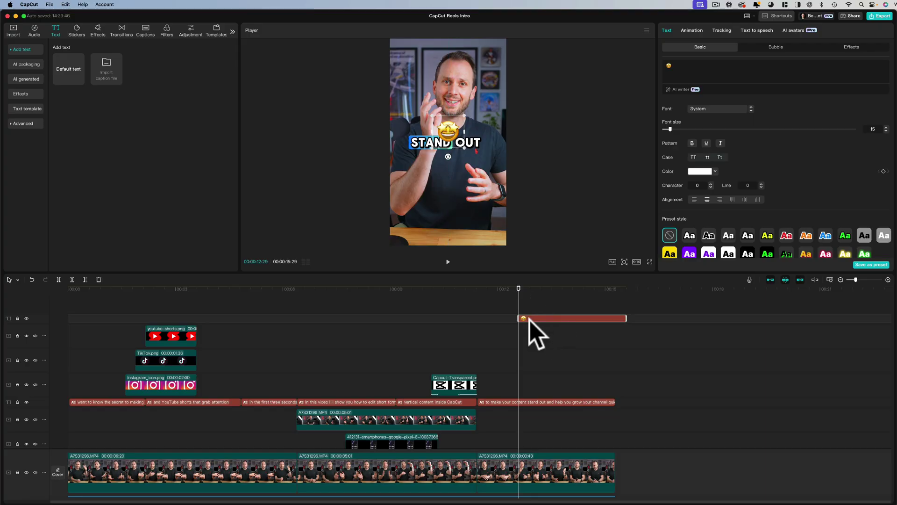
drag(529, 317, 531, 416)
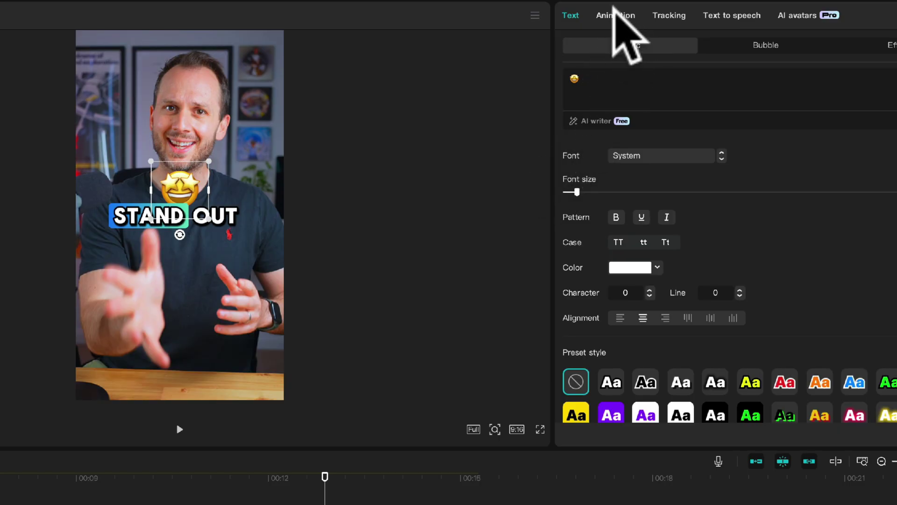
Give the emoji a 0.1s Bounce In entrance and a Bounce Out exit.
click(613, 10)
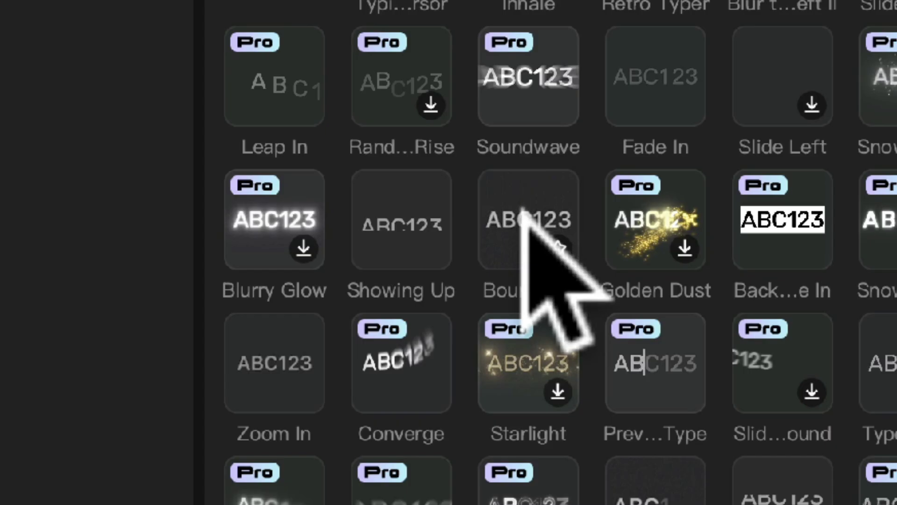
click(686, 240)
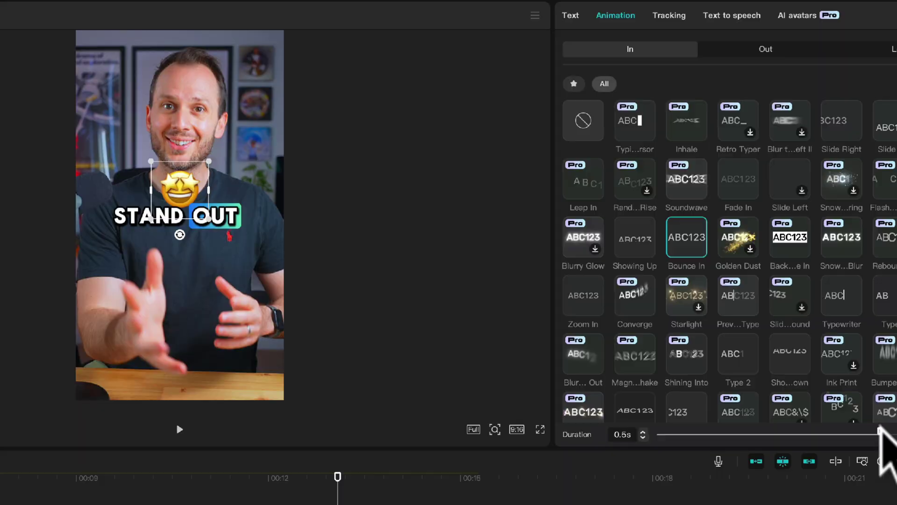
drag(742, 431, 704, 439)
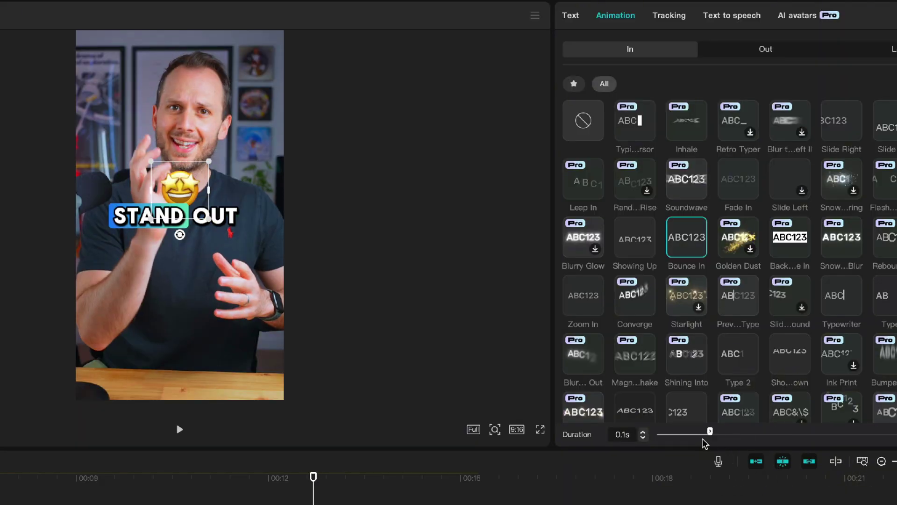
click(762, 48)
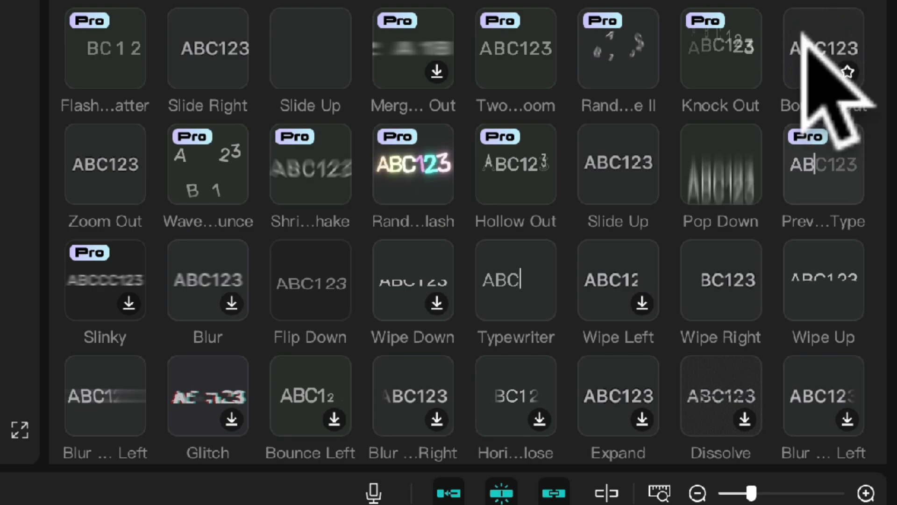
click(896, 233)
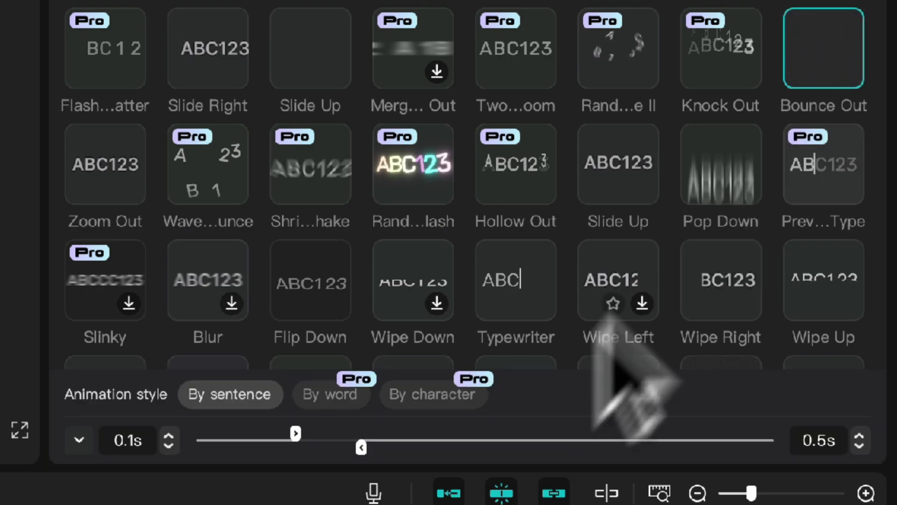
Set the emoji's Out animation duration to 0.1s.
drag(361, 444, 698, 422)
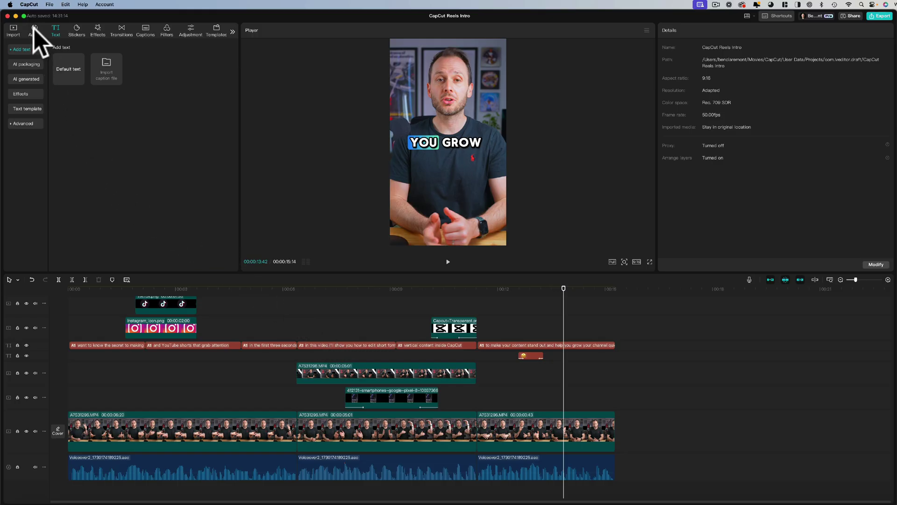
Browse CapCut's Audio library and its built-in Sound effects.
click(33, 28)
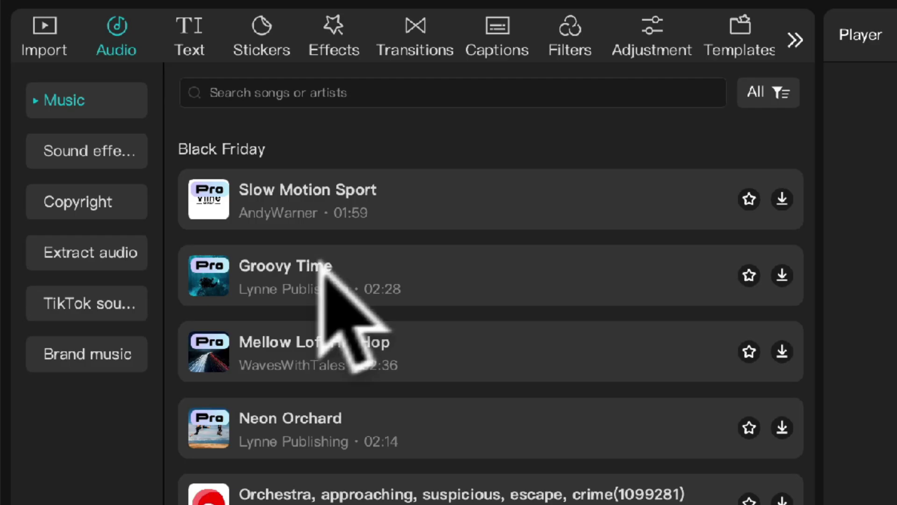
click(115, 152)
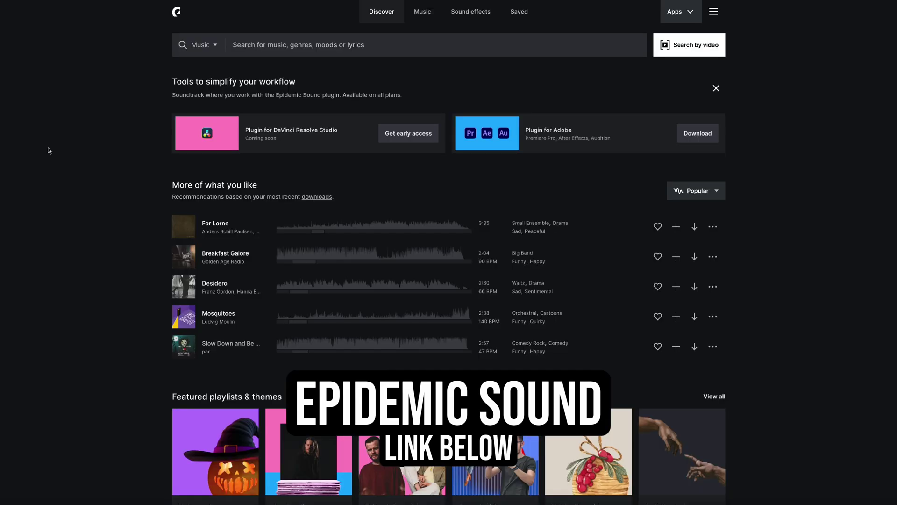
Browse Epidemic Sound's Music catalogue, scrolling through the Happy playlist.
click(416, 12)
scroll(133, 230, down, 6)
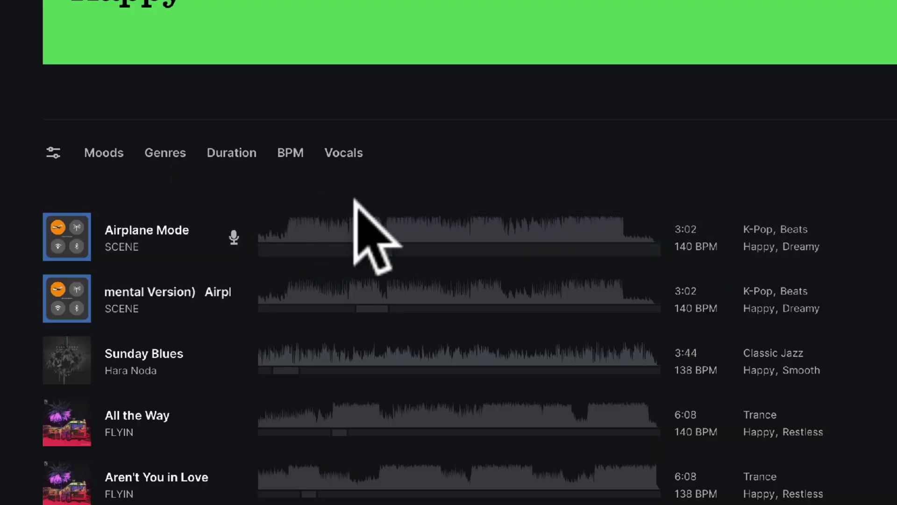
scroll(371, 231, down, 5)
scroll(359, 215, down, 15)
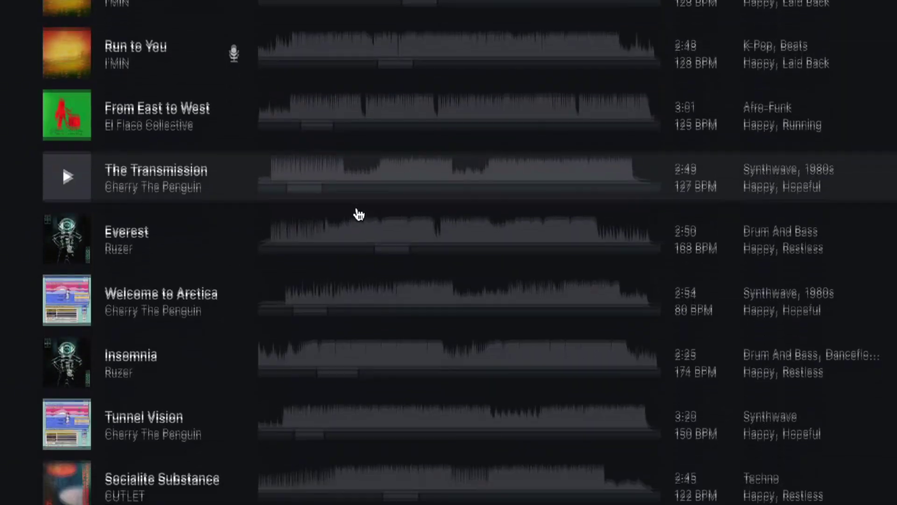
scroll(357, 212, down, 6)
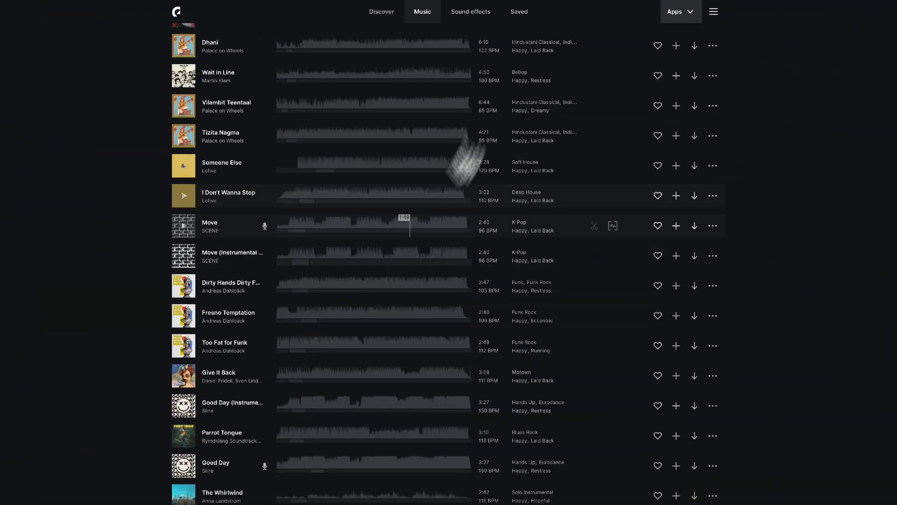
Preview the Modern, Broken effect in the User Interface sound effects category.
click(470, 16)
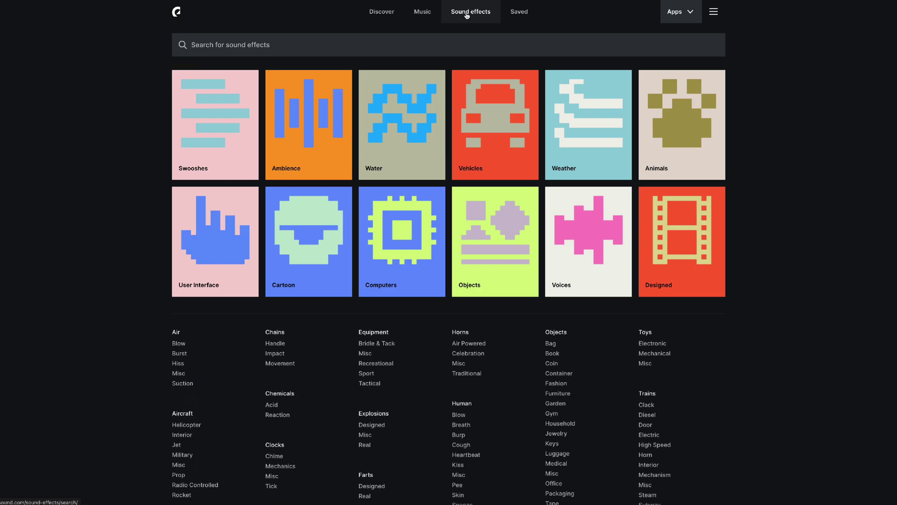
click(217, 236)
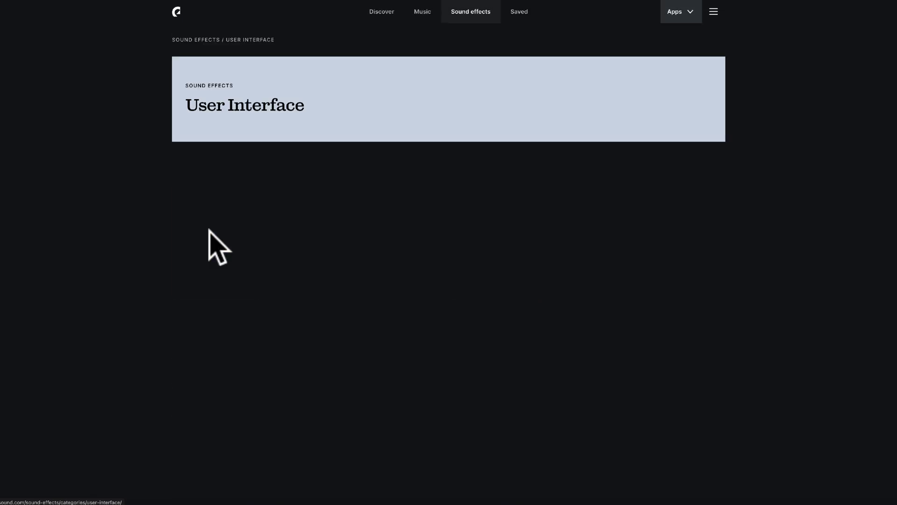
scroll(290, 238, down, 1)
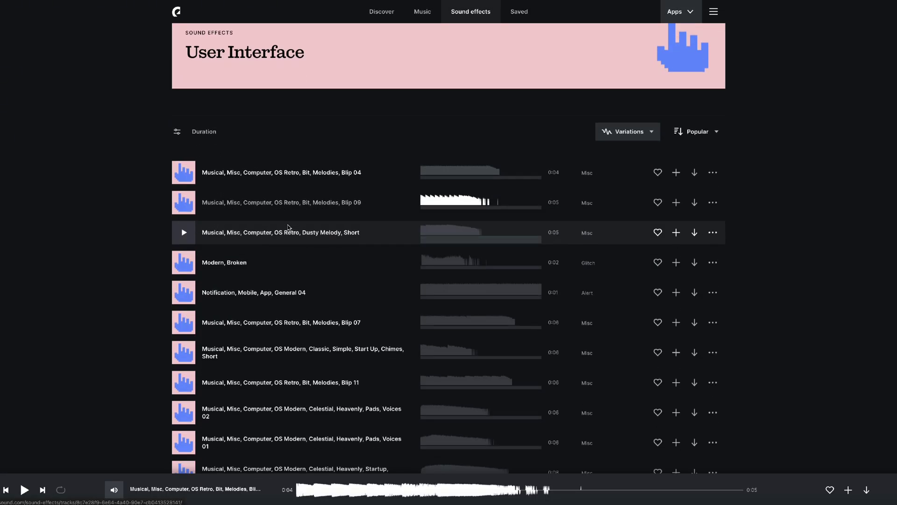
click(184, 263)
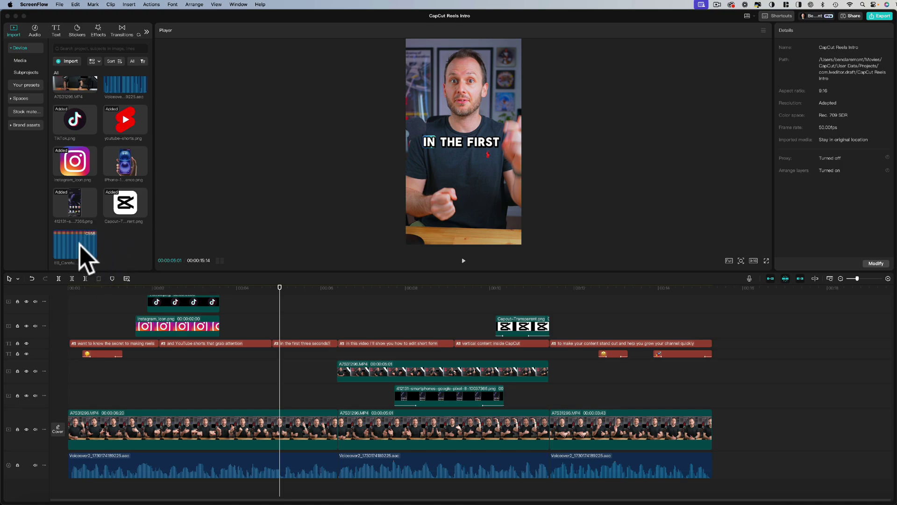
Place ES_Careful Steps below the voiceover and lower its volume to -10.6dB.
drag(78, 244, 68, 486)
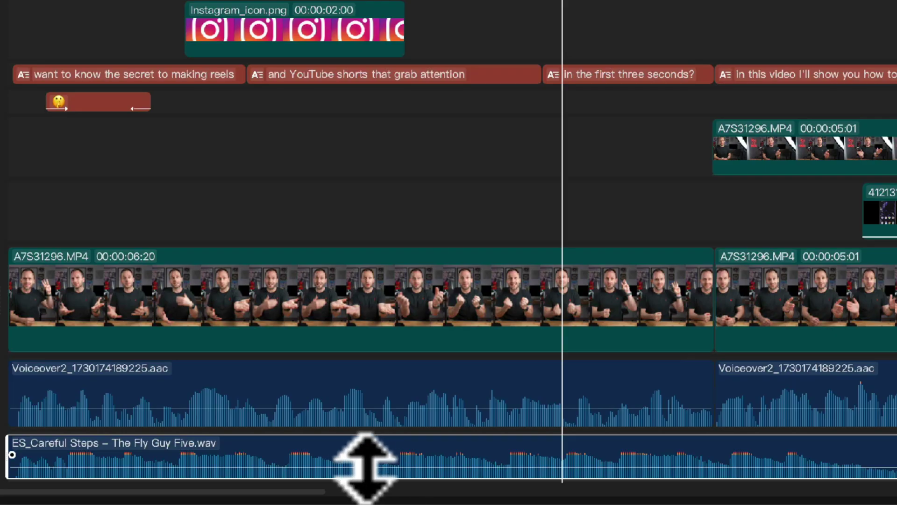
drag(365, 467, 366, 473)
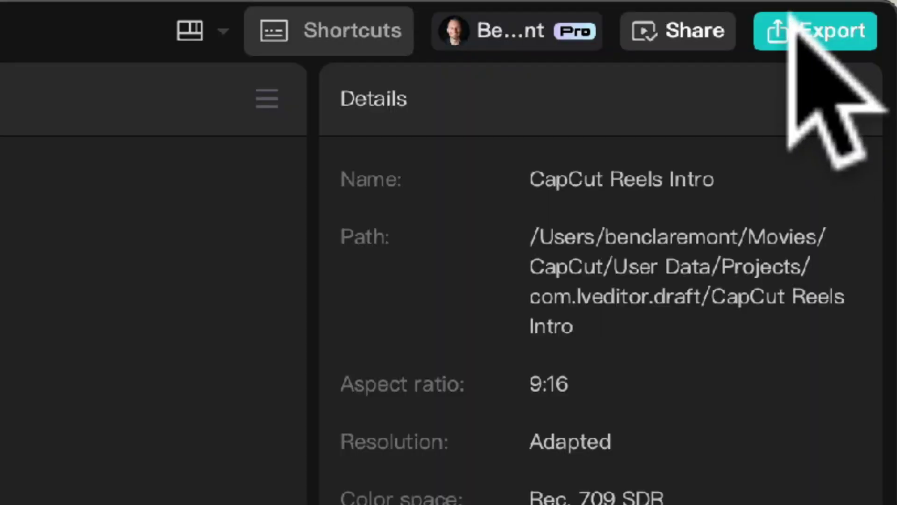
Open the Export dialog and keep 4K resolution with H.264, mov and 50fps.
click(795, 26)
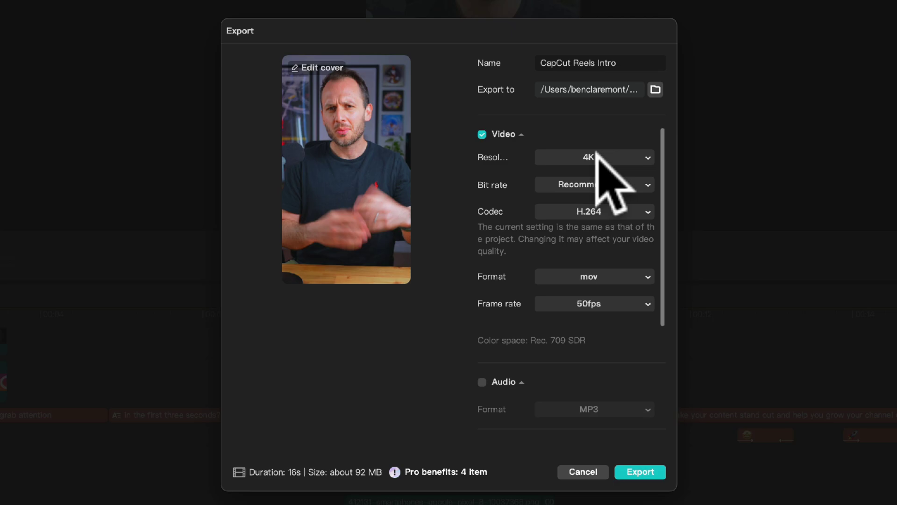
click(597, 157)
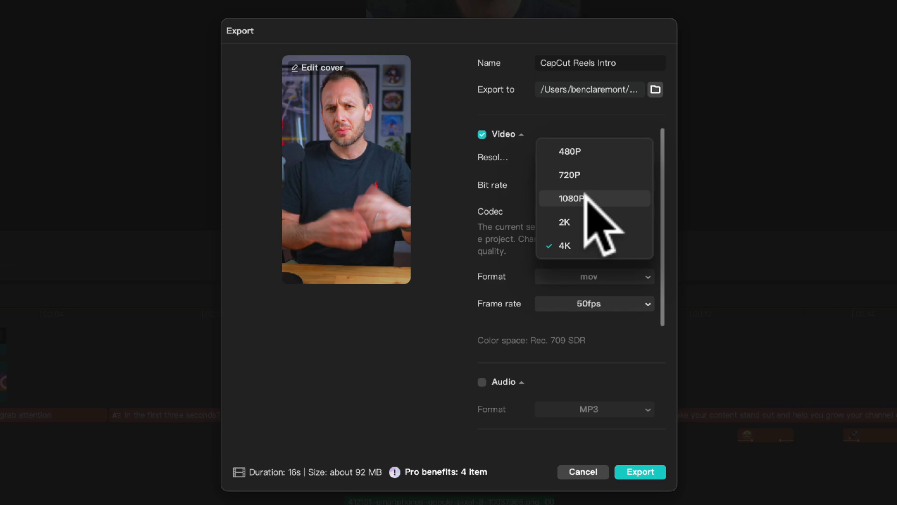
click(518, 198)
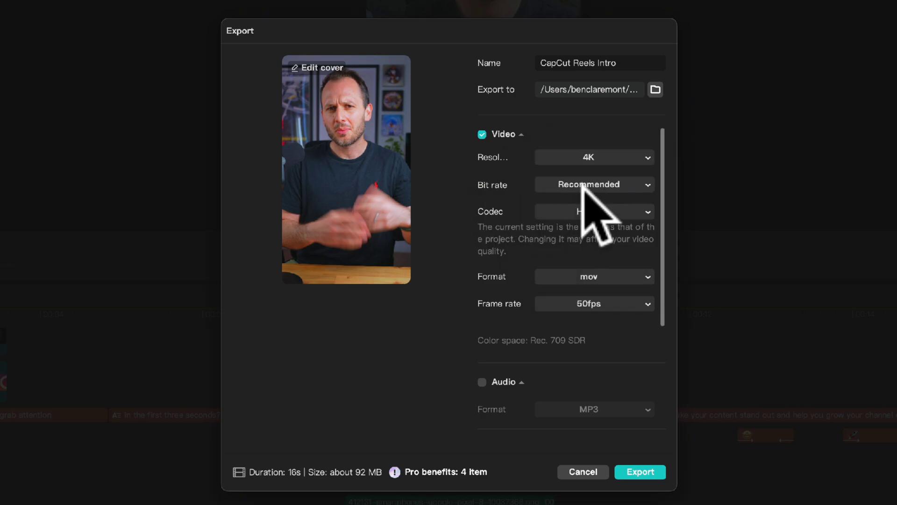